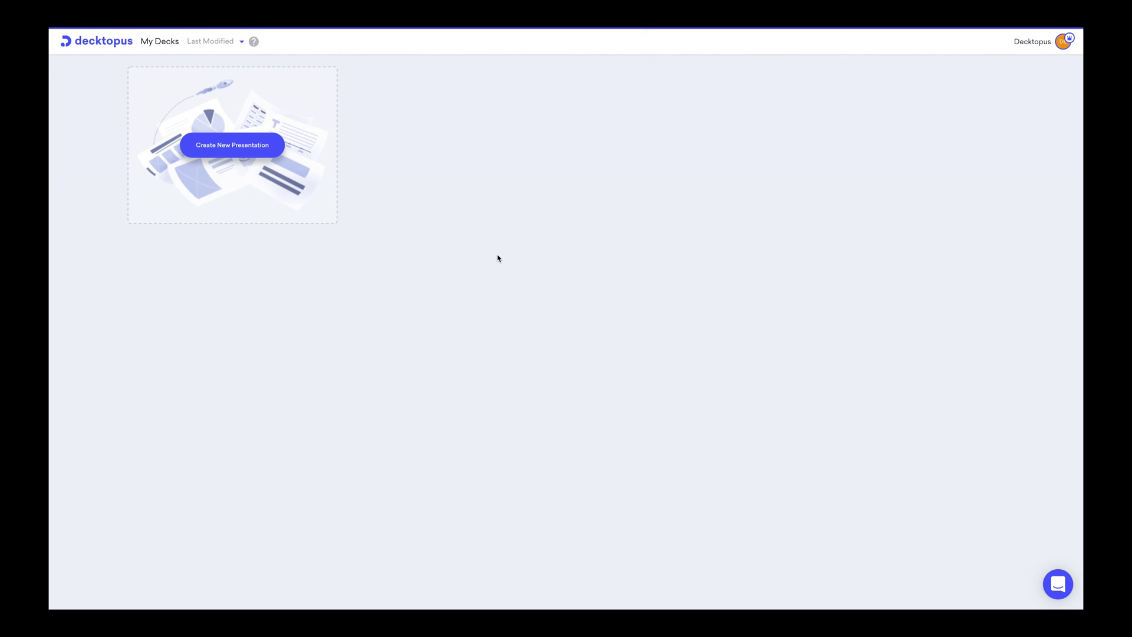
left_click(267, 158)
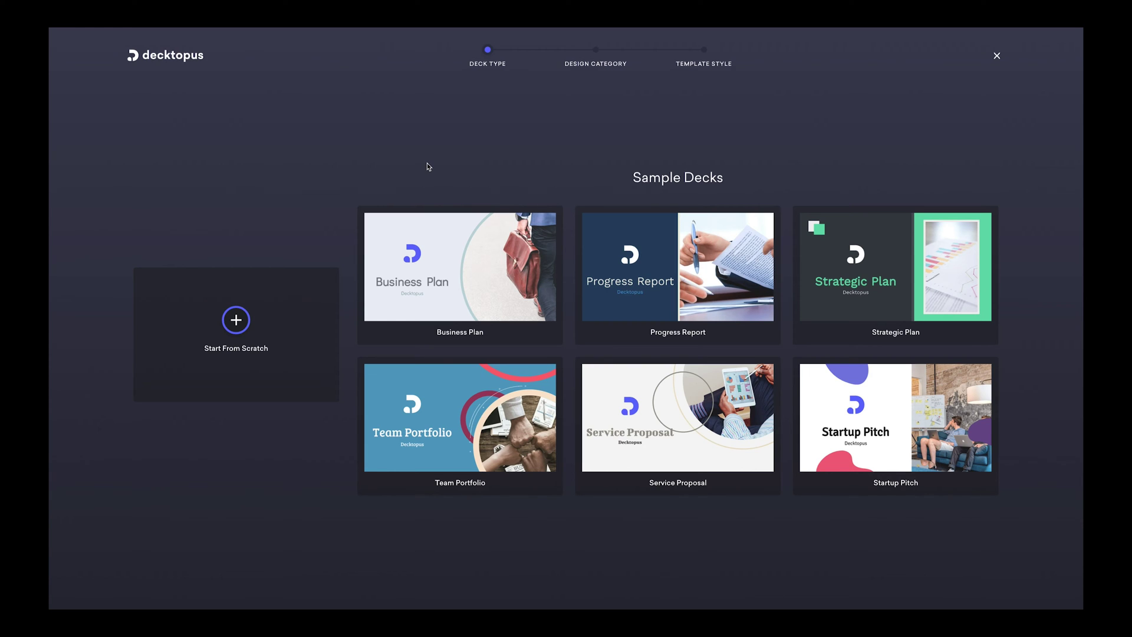
mouse_move(484, 253)
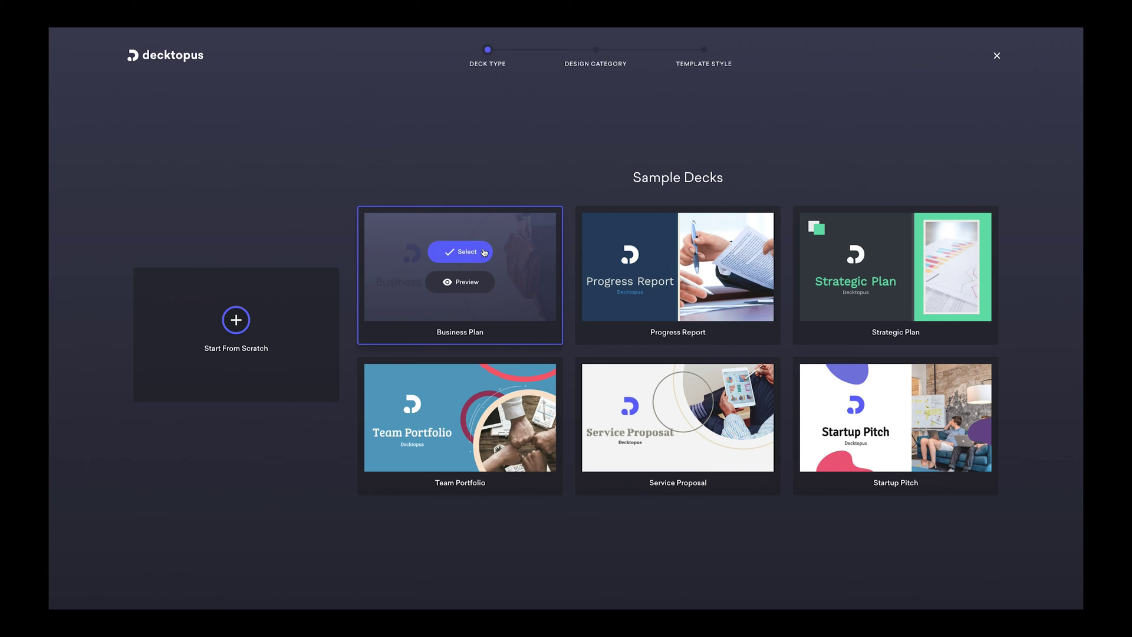
mouse_move(627, 252)
mouse_move(824, 258)
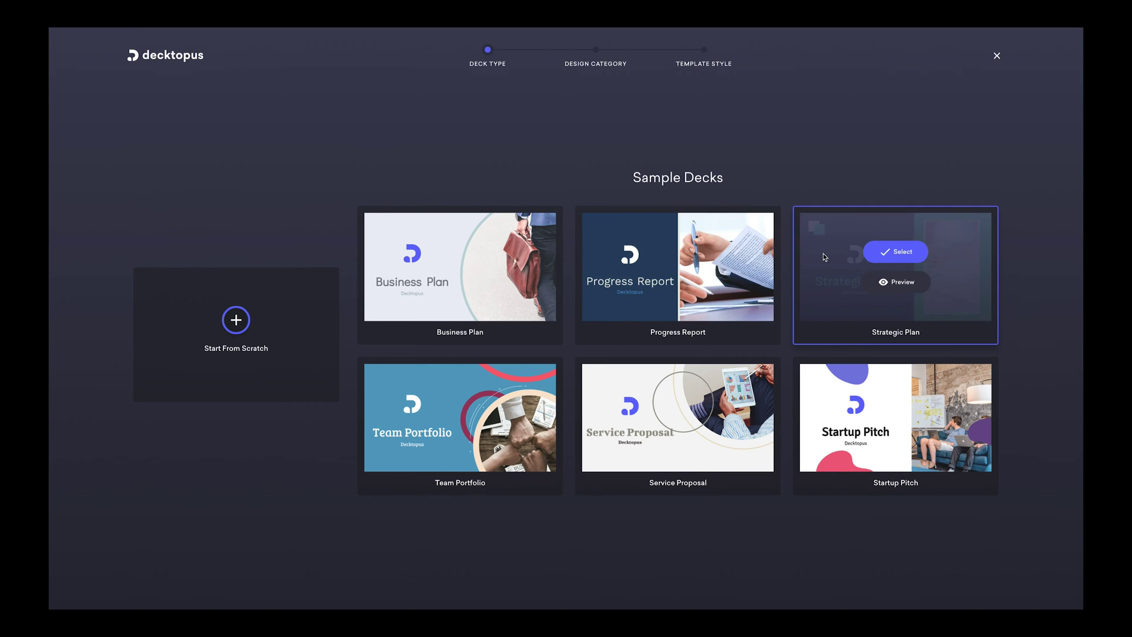
mouse_move(504, 413)
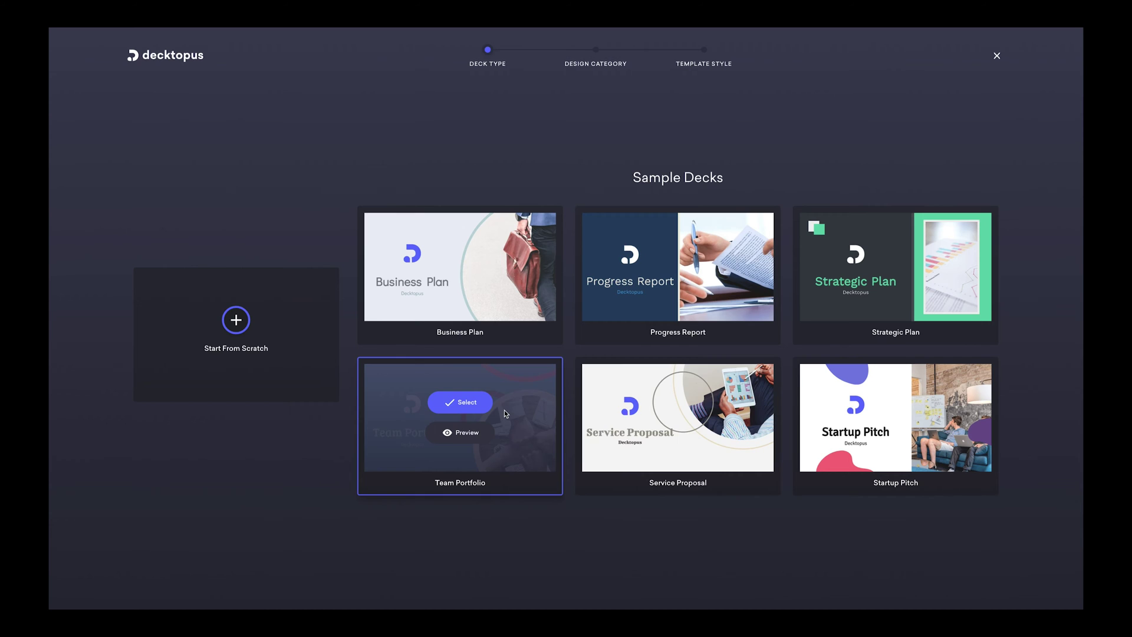
mouse_move(594, 419)
mouse_move(847, 418)
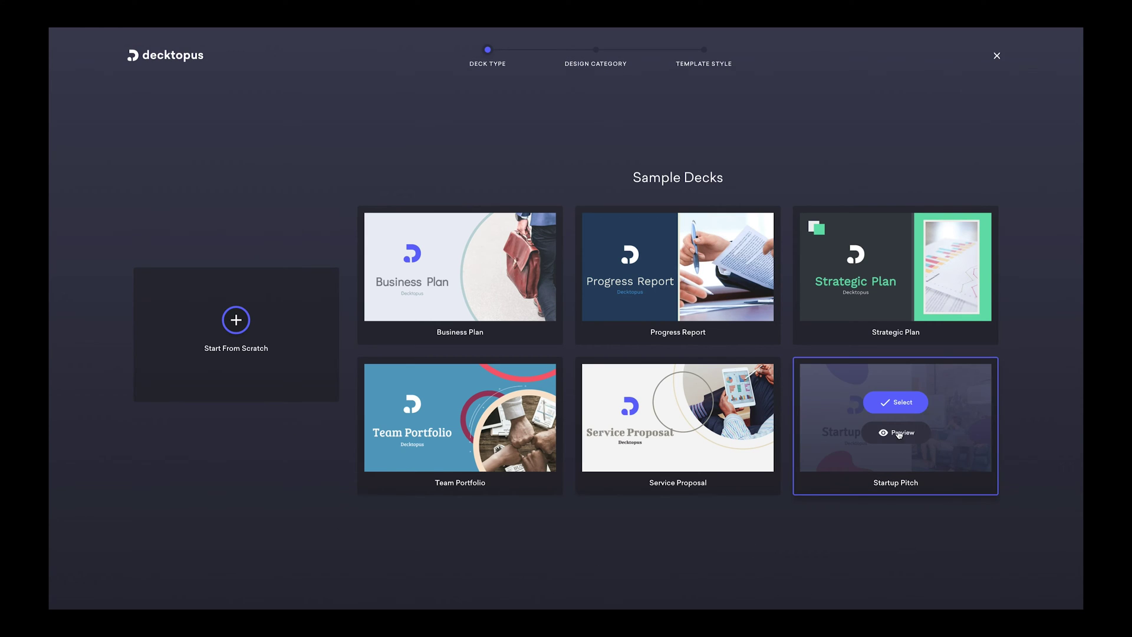
left_click(899, 433)
scroll(543, 381, "down", 2)
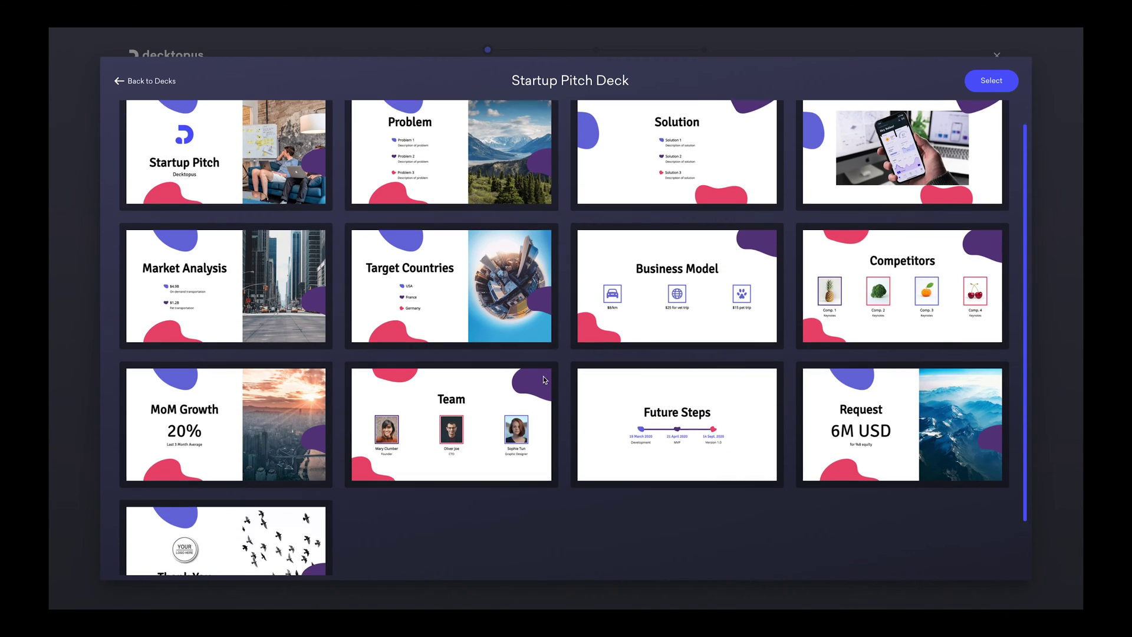
scroll(543, 380, "up", 2)
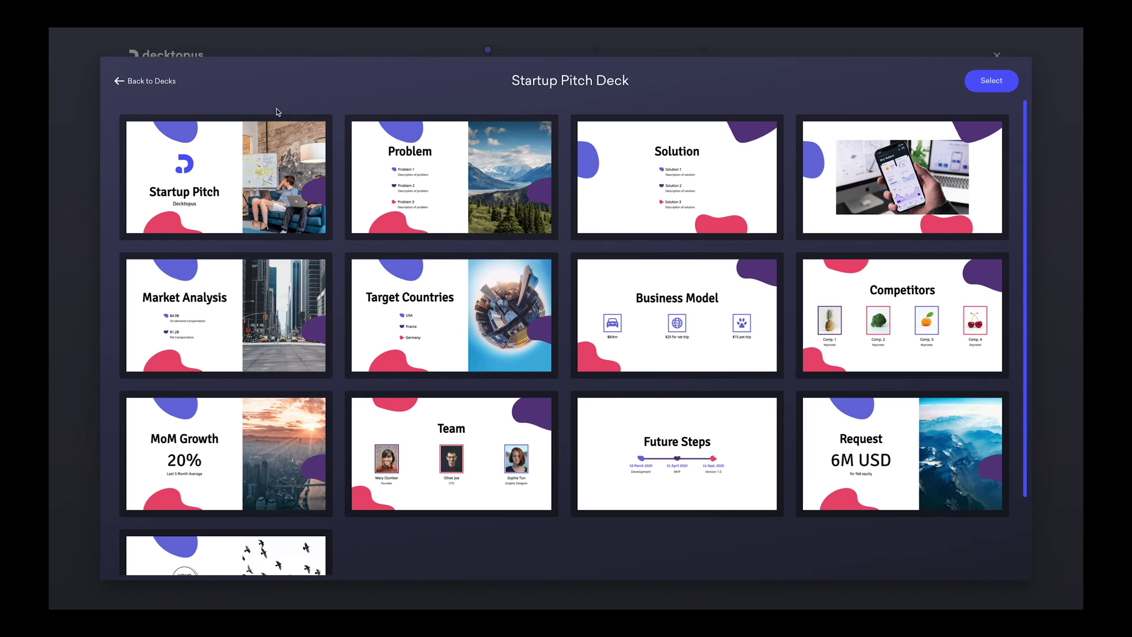
left_click(151, 81)
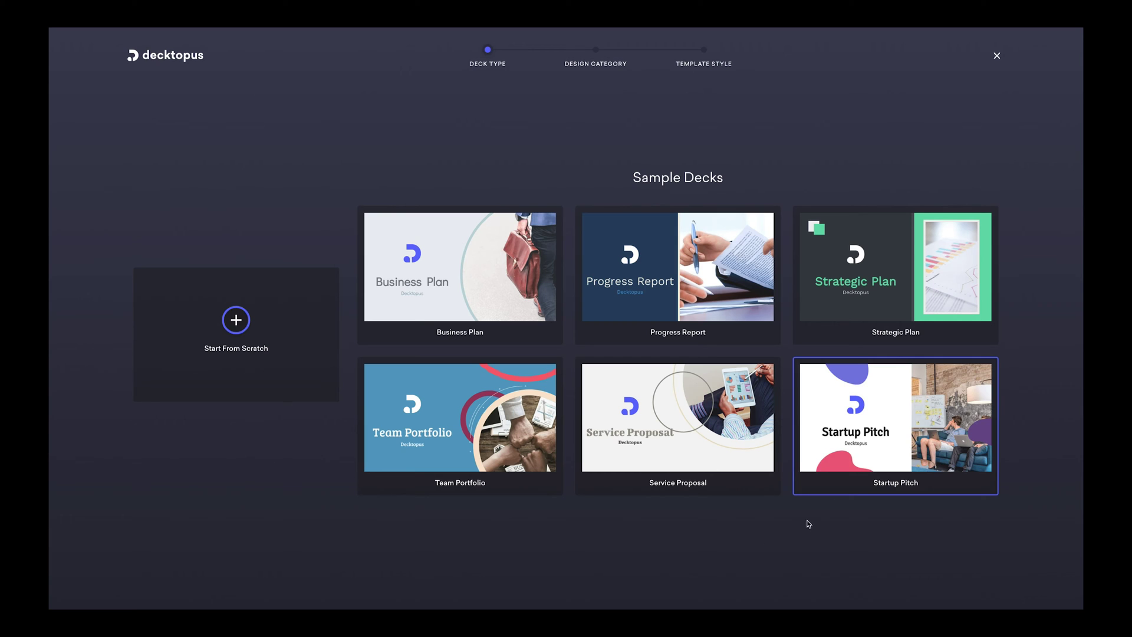
Start the new deck from the Startup Pitch sample and choose the Creative design category
mouse_move(902, 449)
left_click(909, 409)
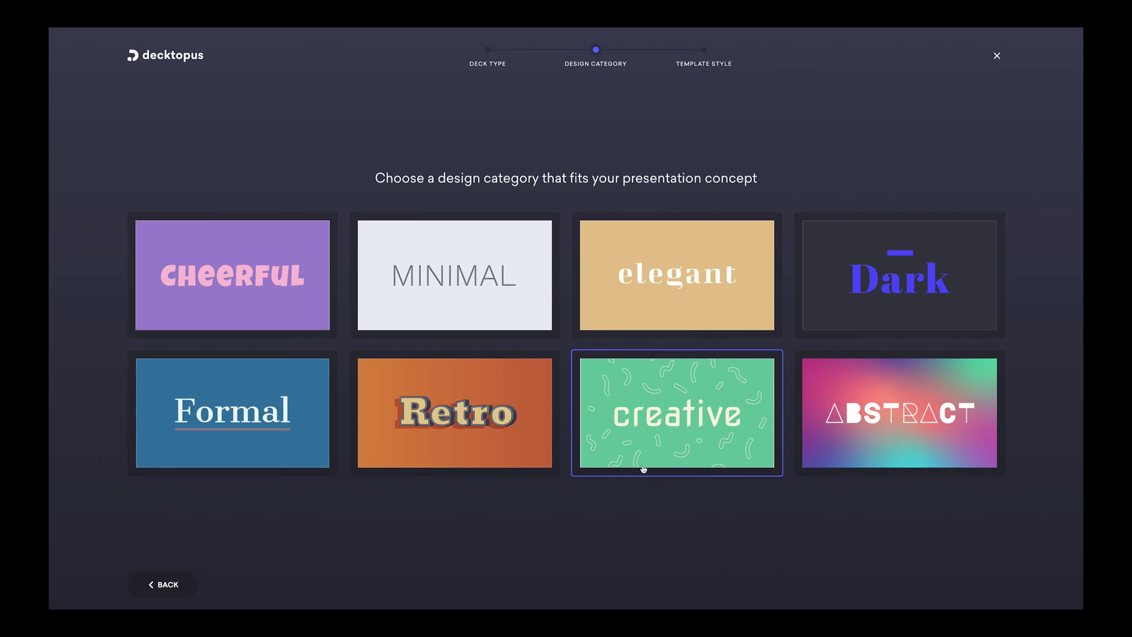
left_click(657, 450)
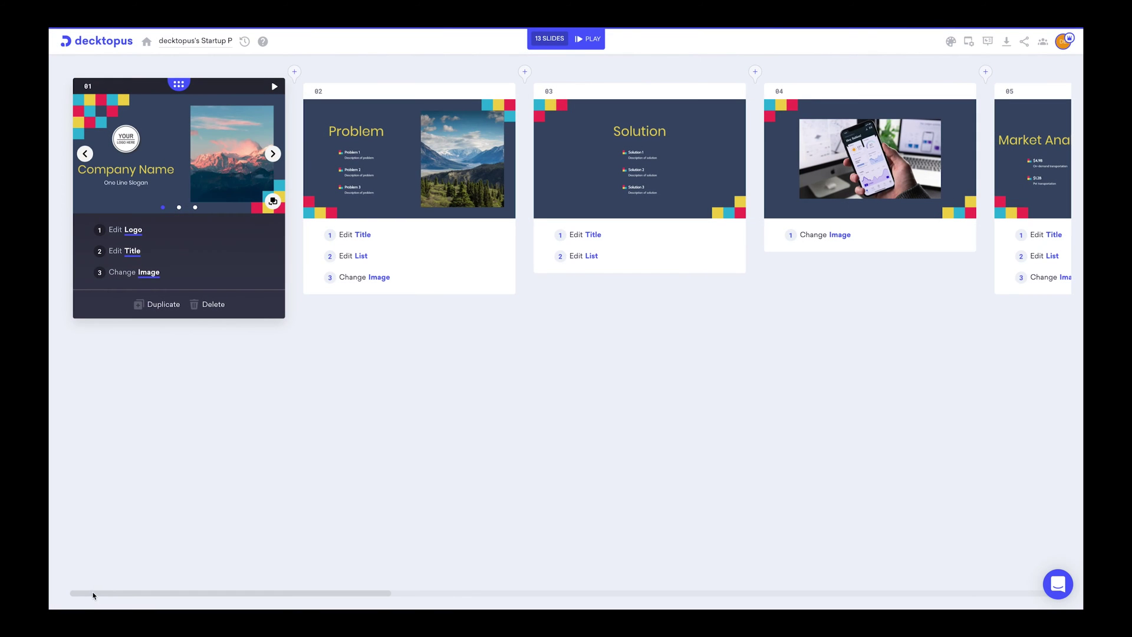
Scroll through the 13 slides of the dark blue Creative Startup Pitch deck
left_click_drag(92, 597, 63, 603)
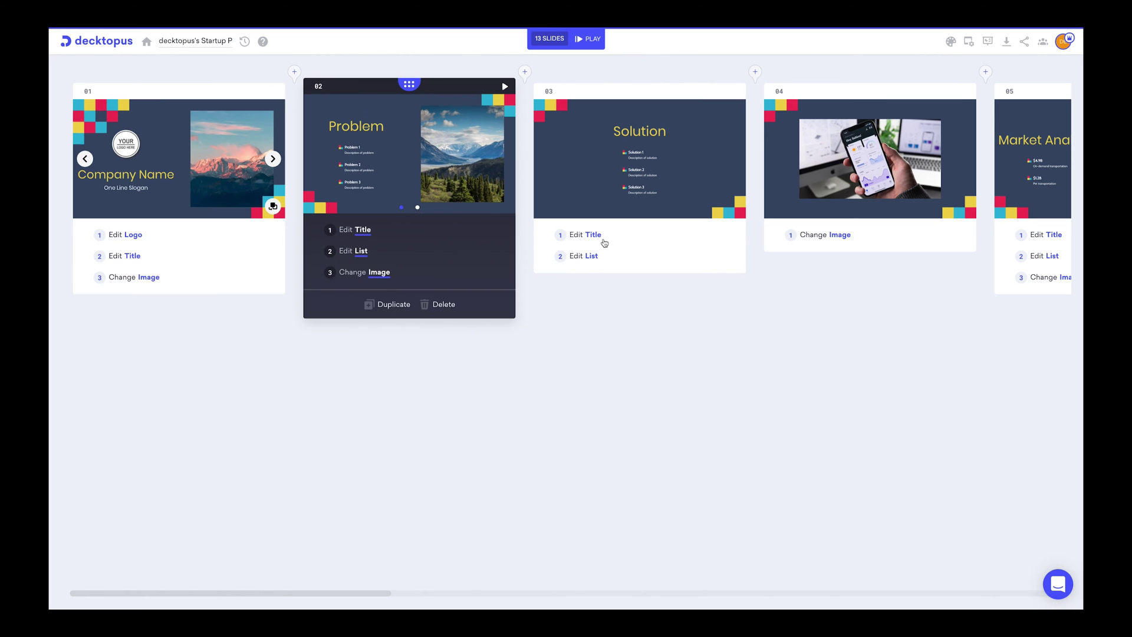
Return to slide 01, which shows the Company Name and One Line Slogan placeholders
scroll(629, 242, "right", 2)
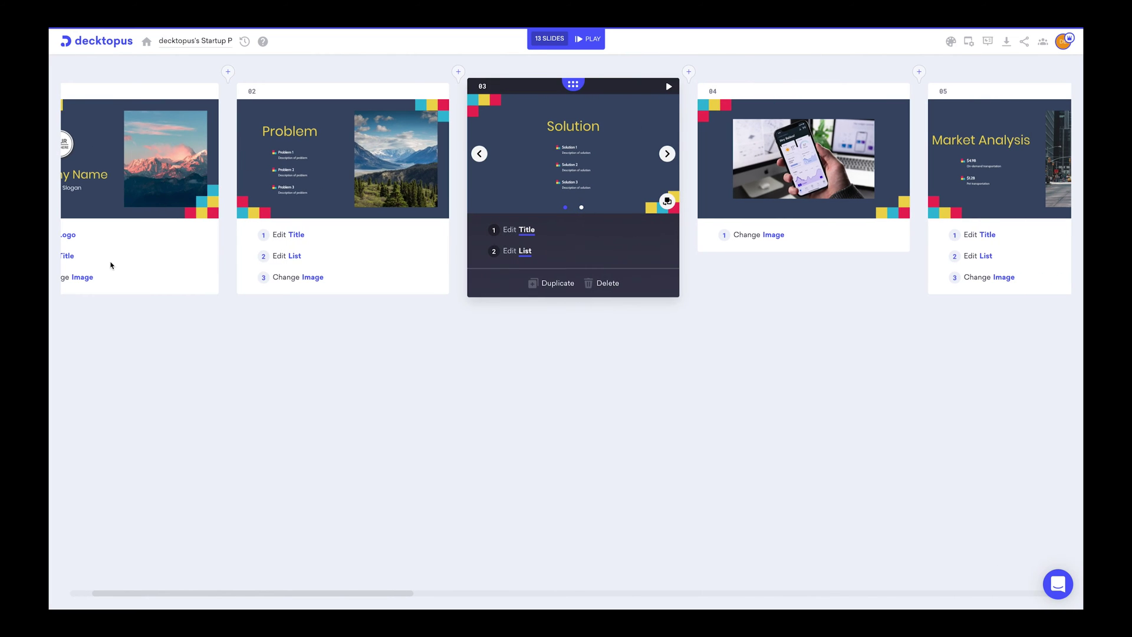
scroll(110, 266, "left", 2)
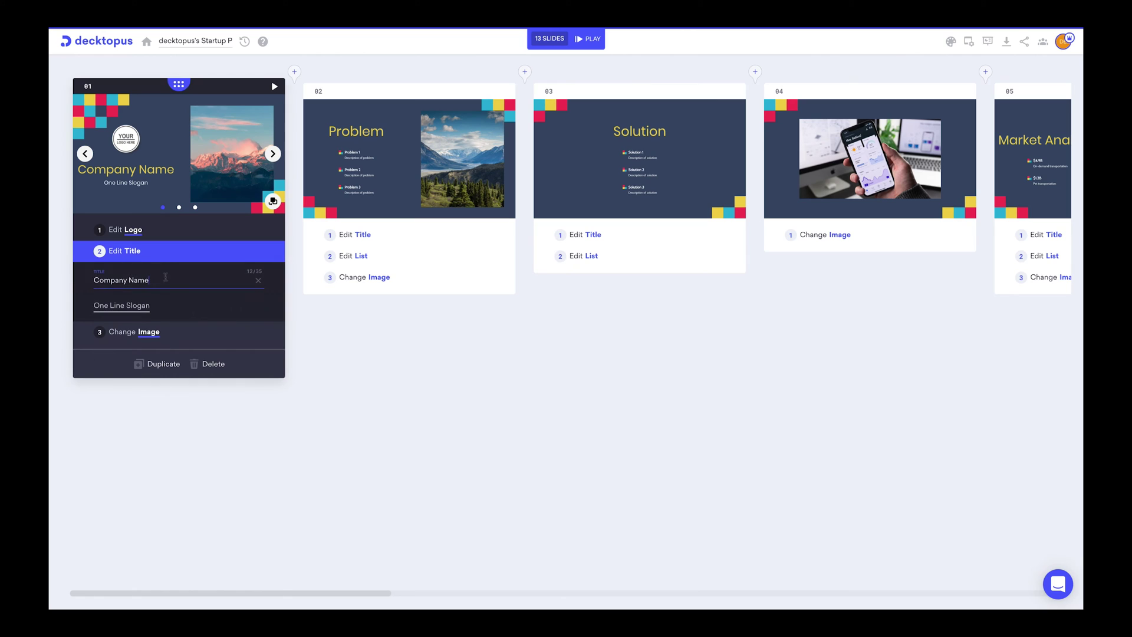
Replace the cover title with 'Dog Hotel' and the slogan with 'A hotel for your dogs'
triple_click(165, 280)
type("Do")
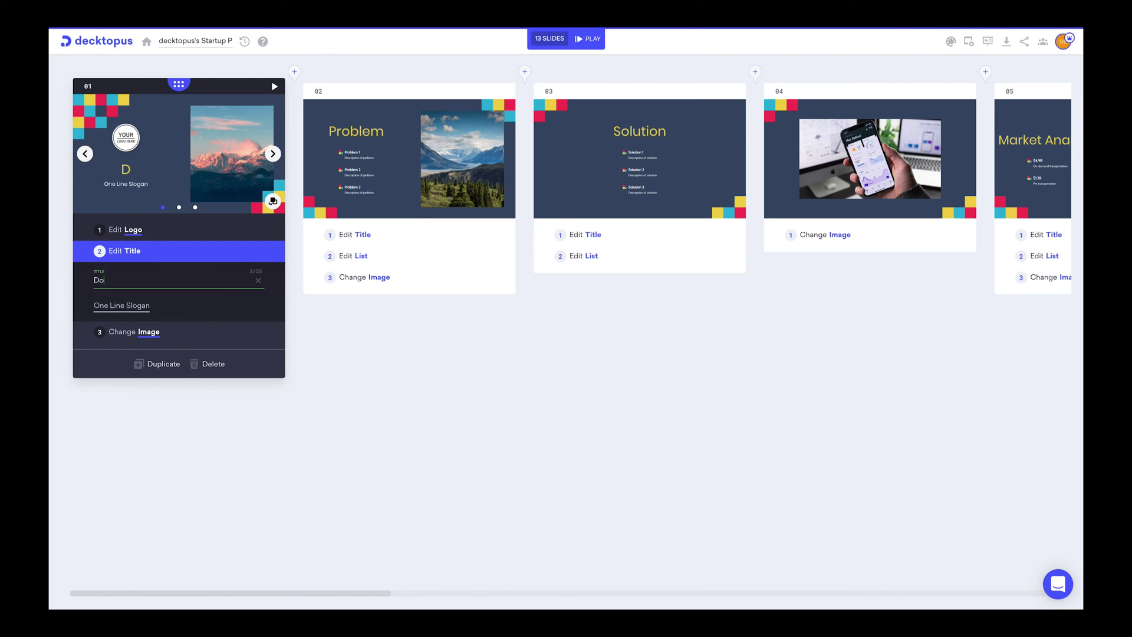
type("g Hotel")
key("Return")
triple_click(121, 303)
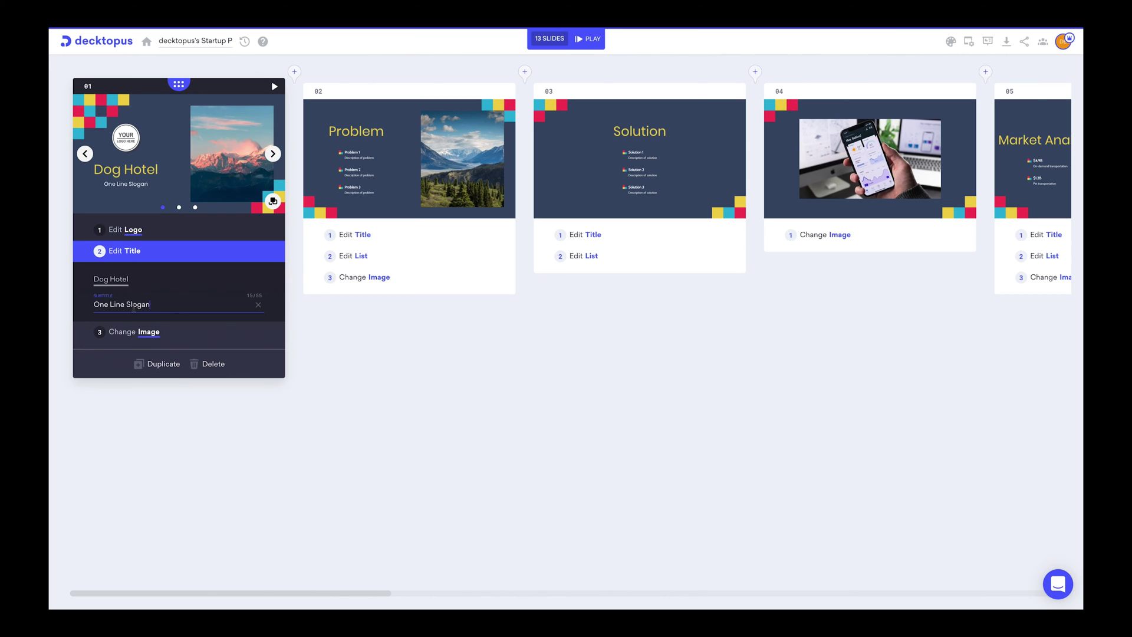
type("A hotel for your dogs")
key("Return")
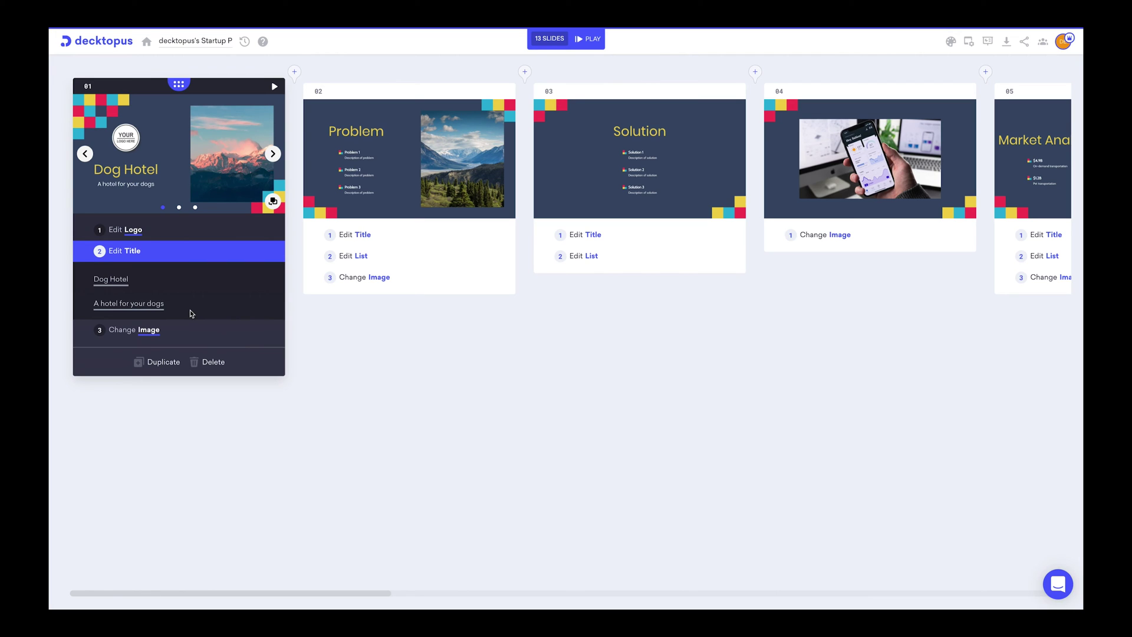
left_click(159, 305)
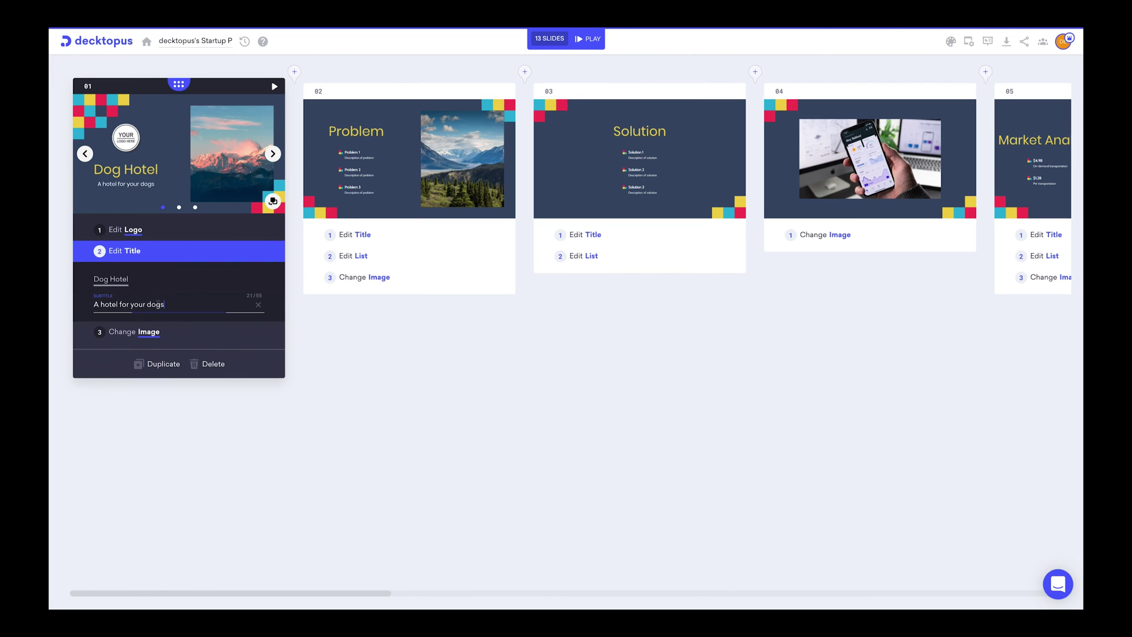
left_click(250, 330)
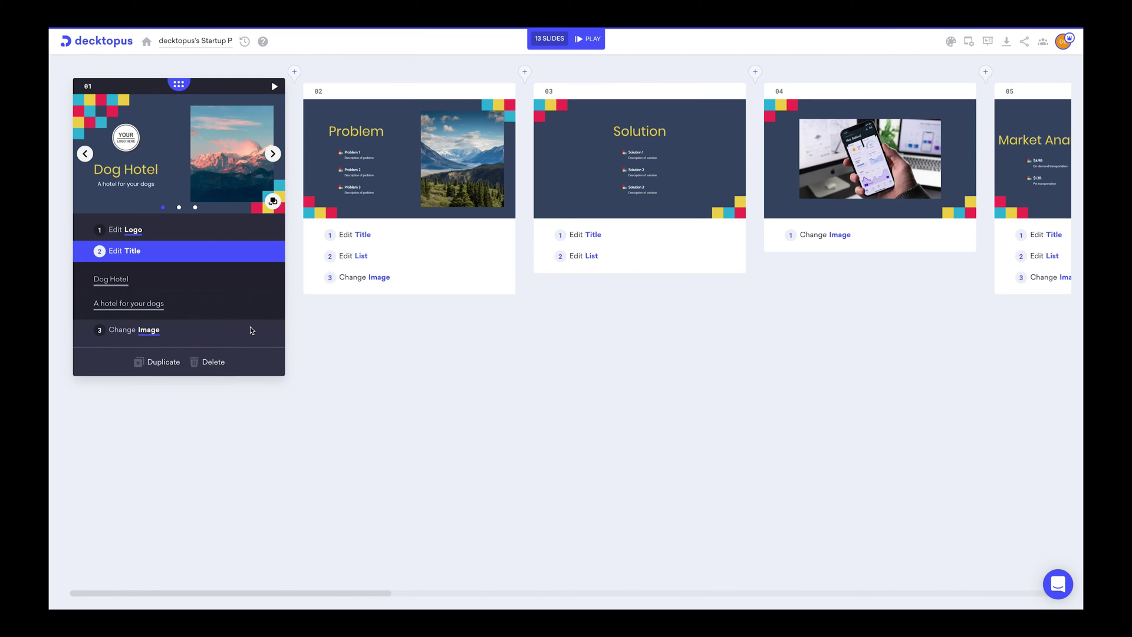
Remove the placeholder logo and upload dog_hotel_logo.png as the cover slide's logo
left_click(135, 231)
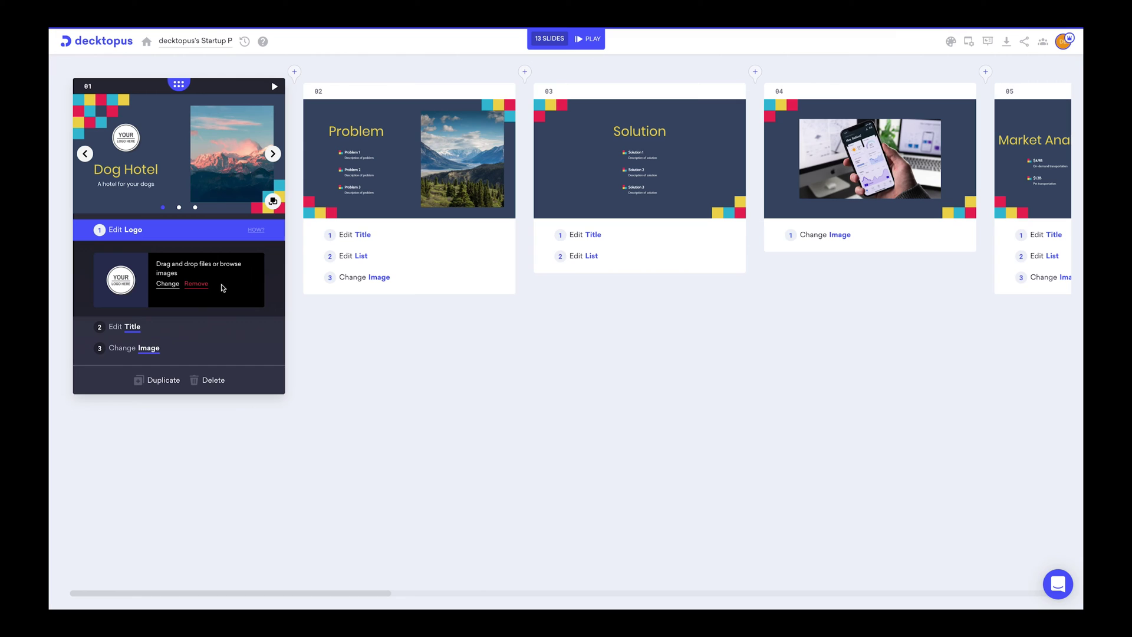
left_click(196, 285)
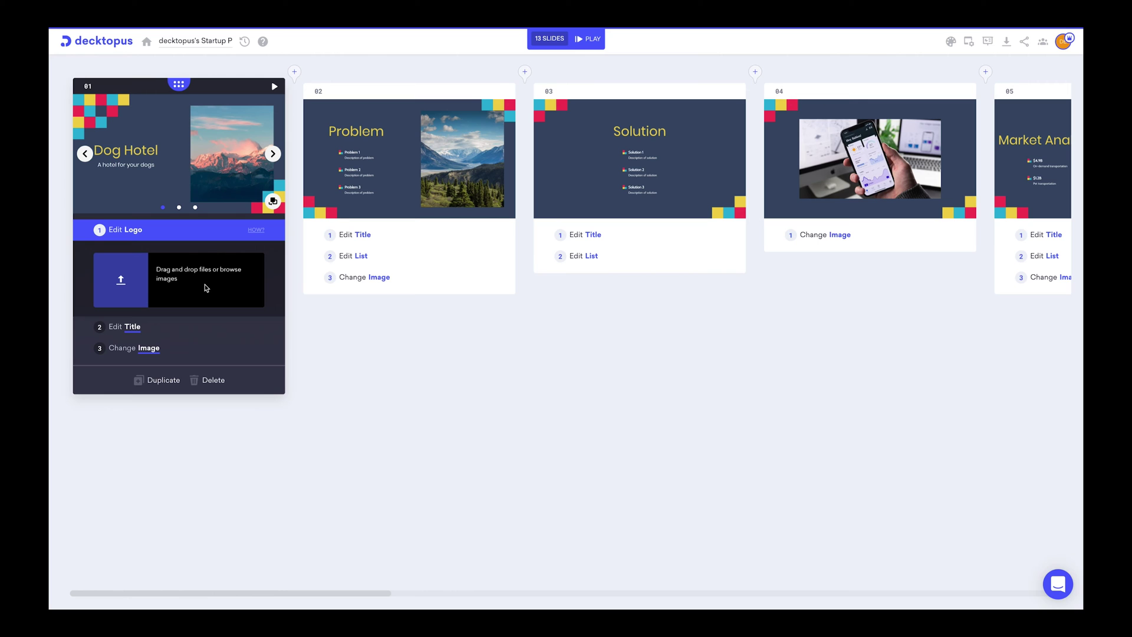
left_click(136, 286)
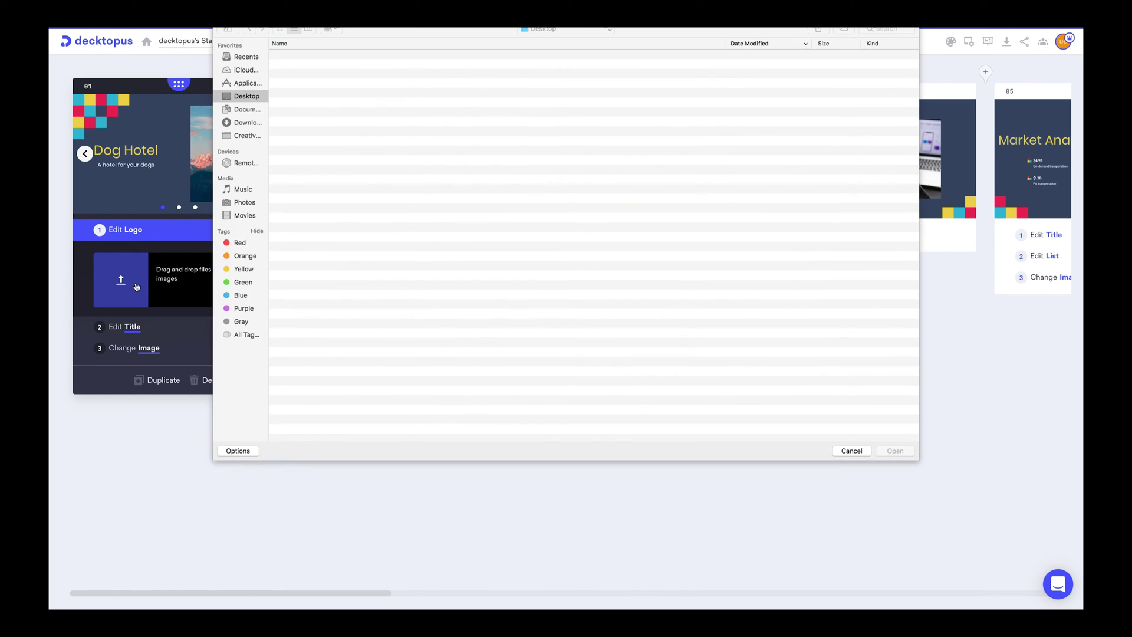
left_click(330, 67)
double_click(330, 67)
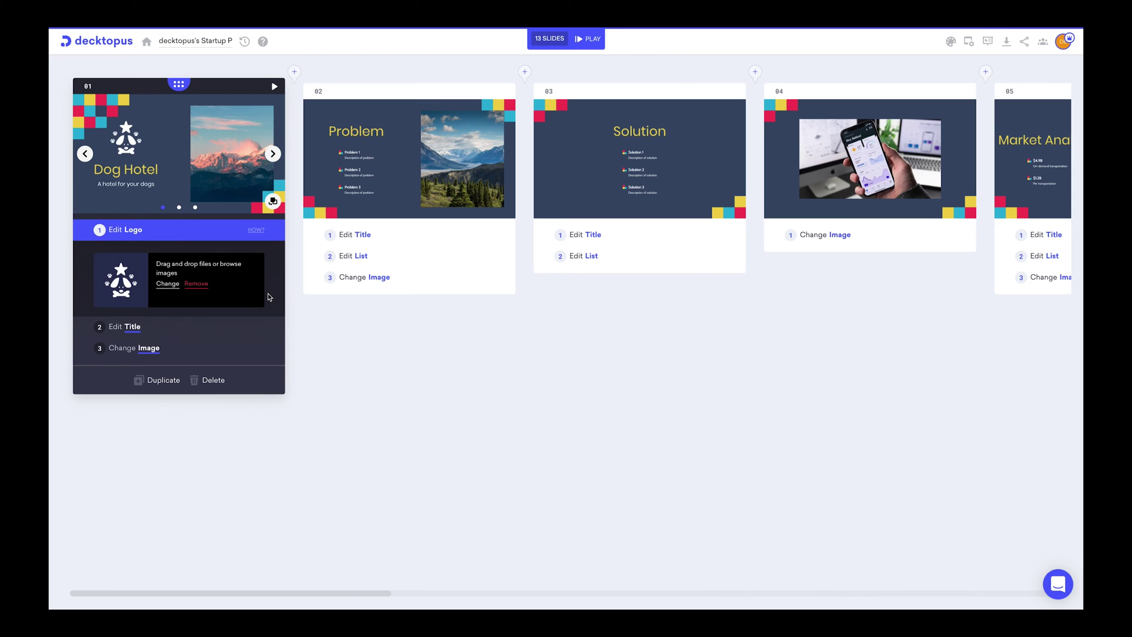
left_click(150, 348)
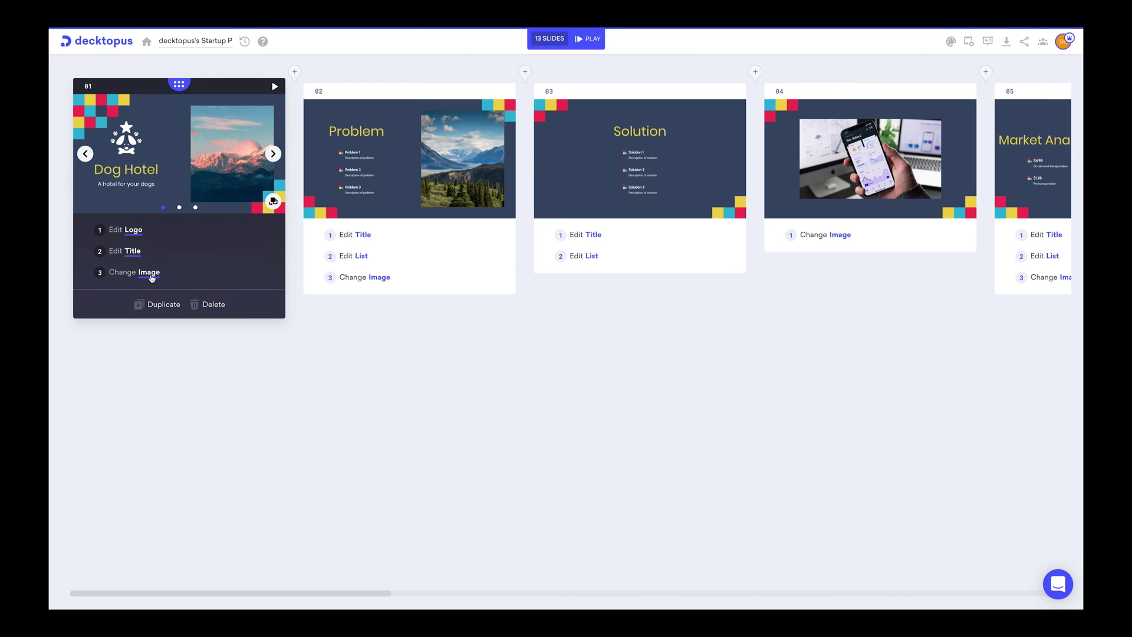
Search royalty-free images for 'dog' and use the golden retriever photo as the cover picture
left_click(149, 275)
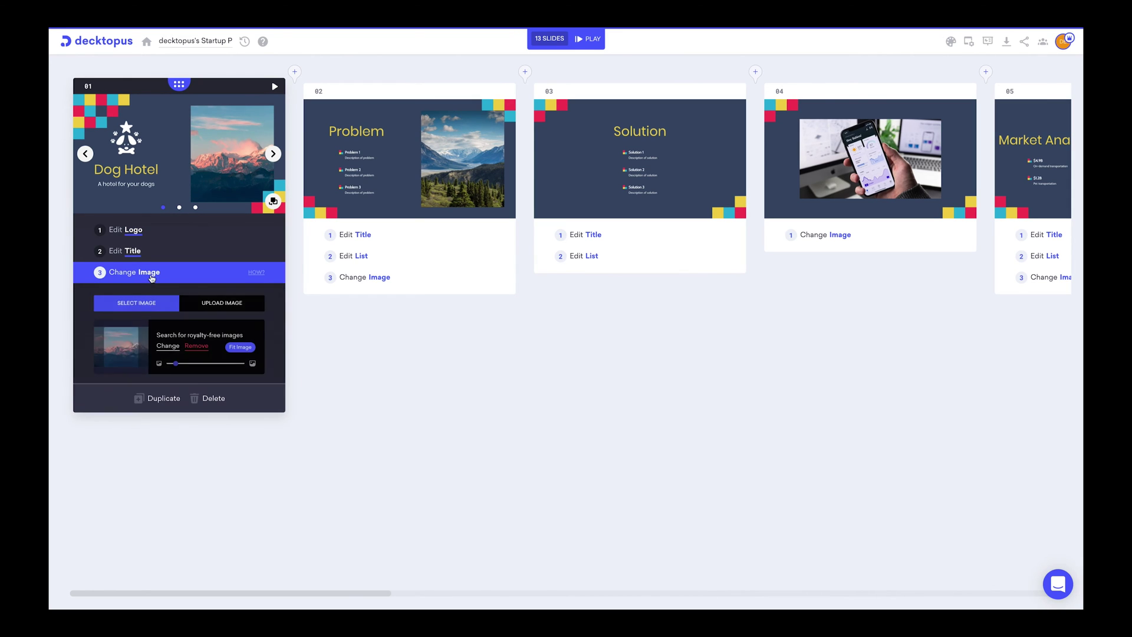
left_click(242, 307)
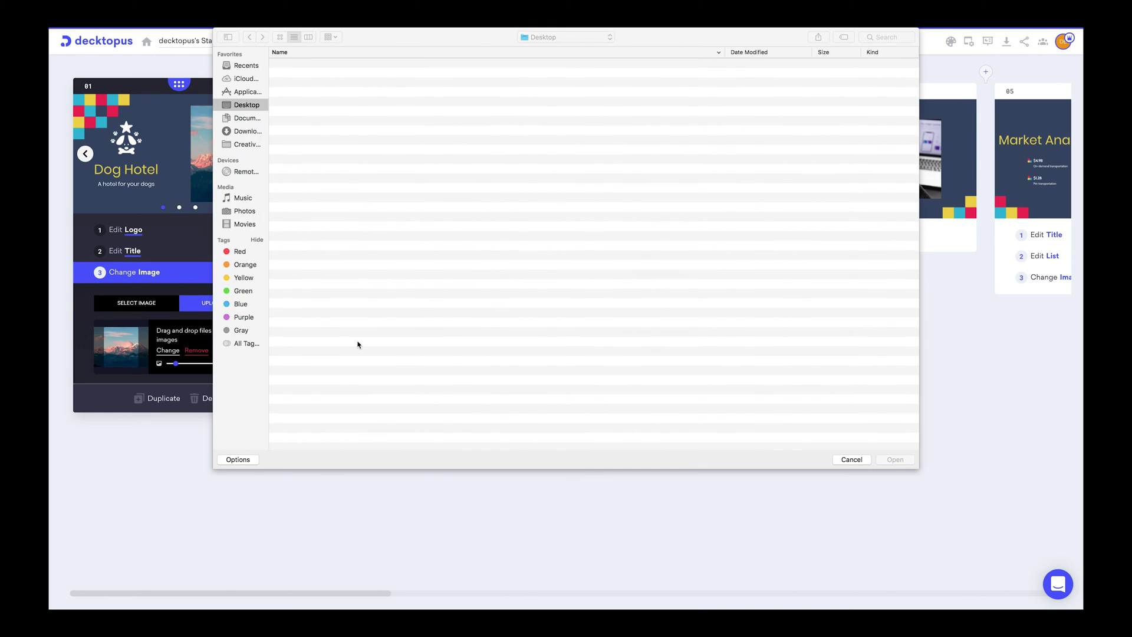
left_click(851, 457)
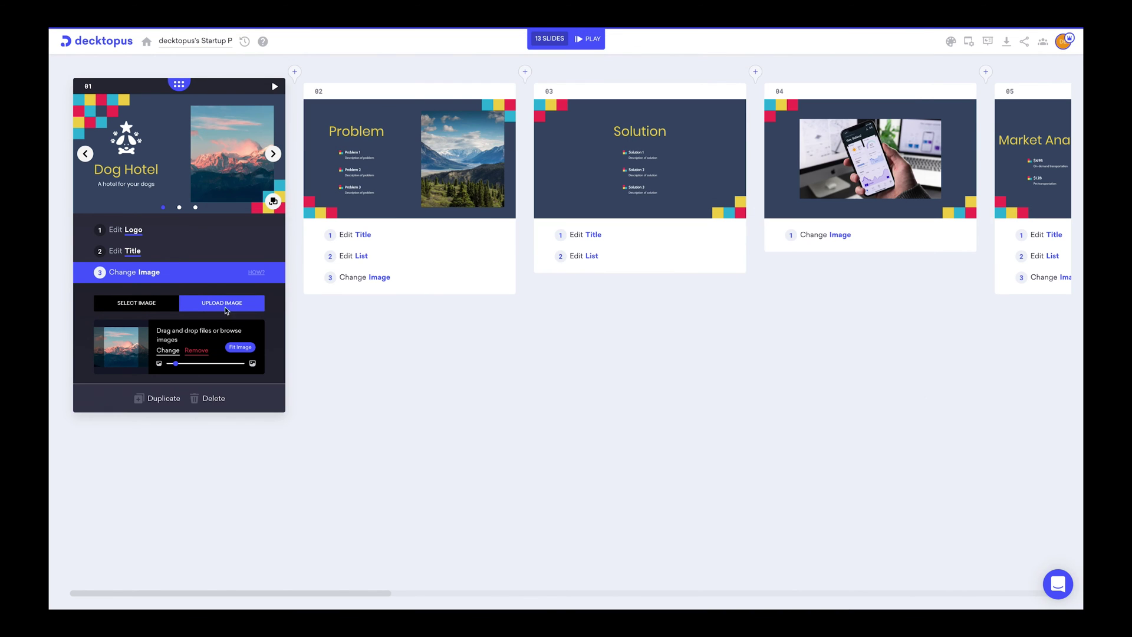
left_click(149, 304)
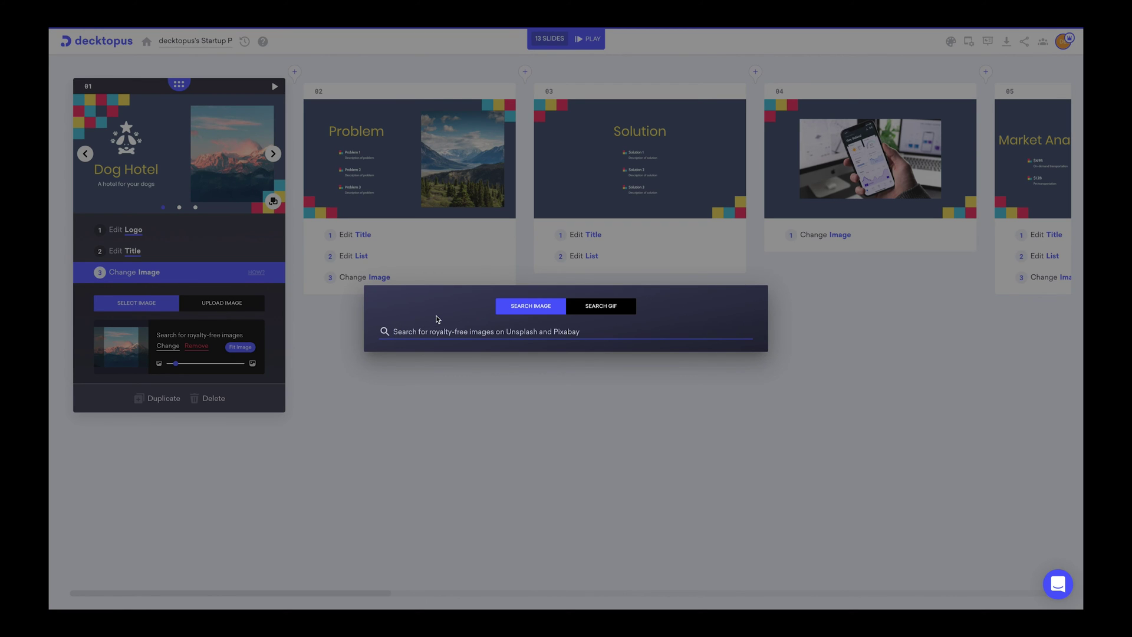
type("dog")
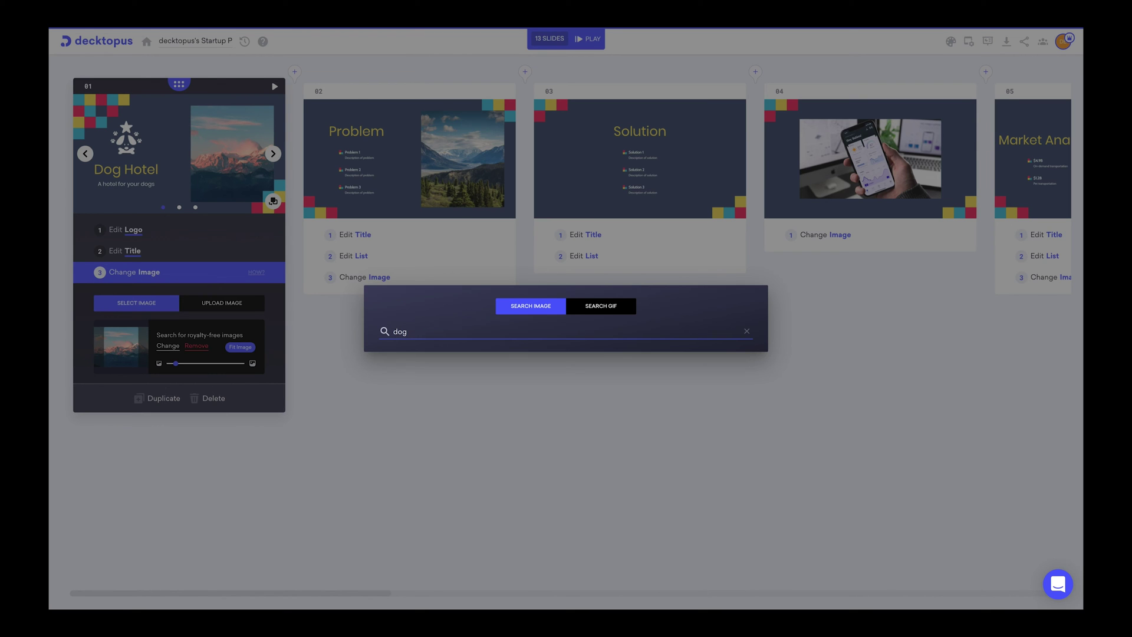
key("Return")
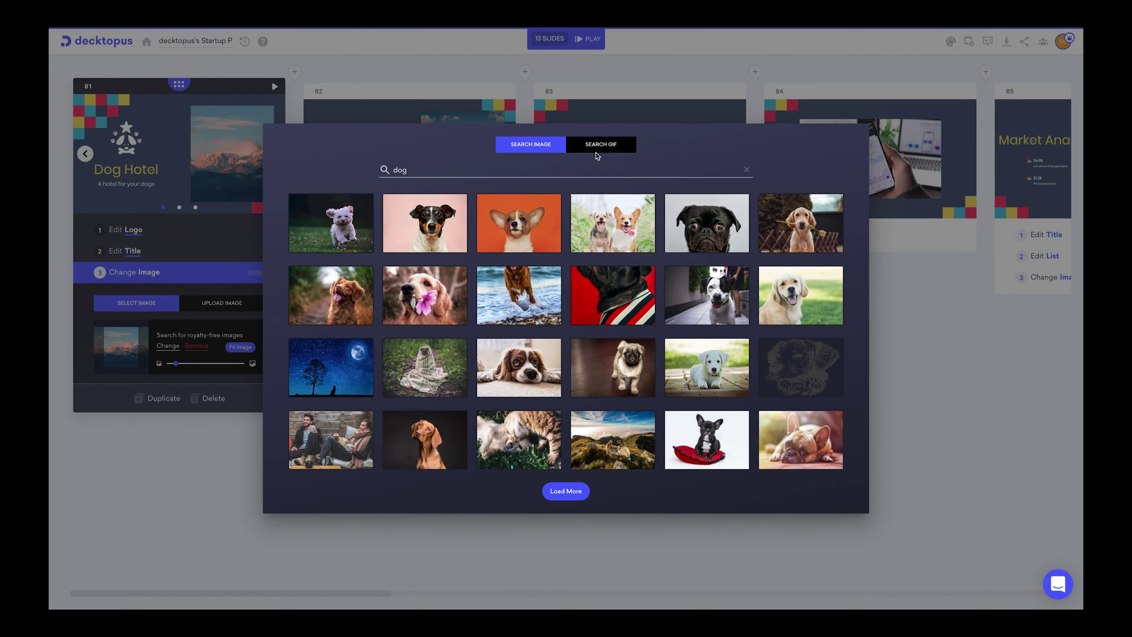
left_click(597, 145)
left_click(557, 142)
left_click(799, 225)
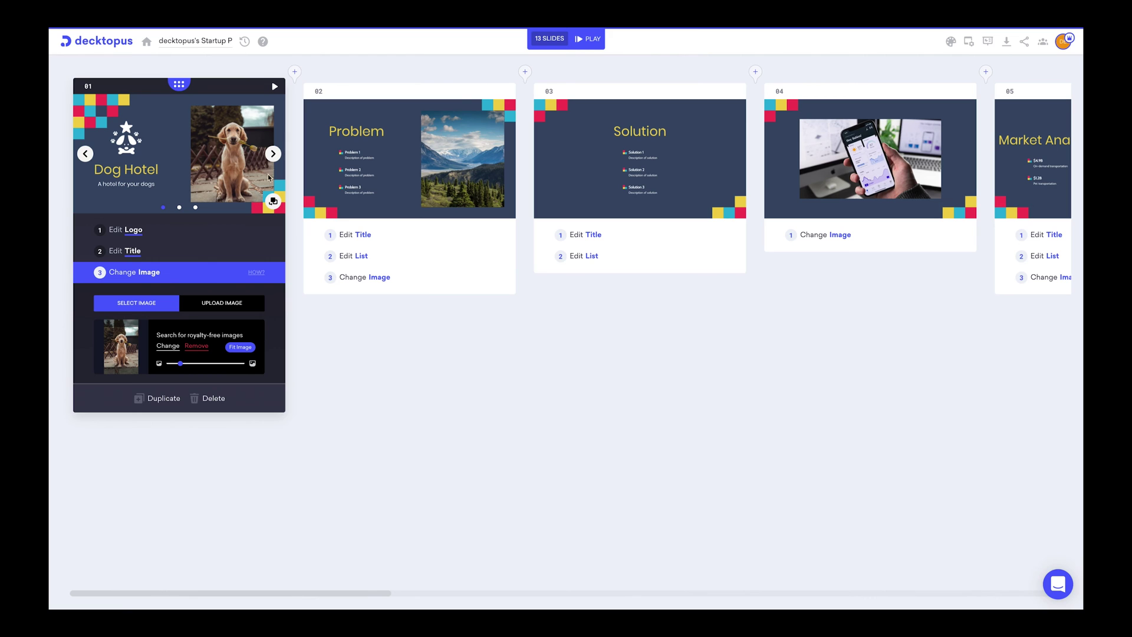
Try an image-left layout and yellow colours on the cover, revert both, and move to the Problem slide
left_click(274, 156)
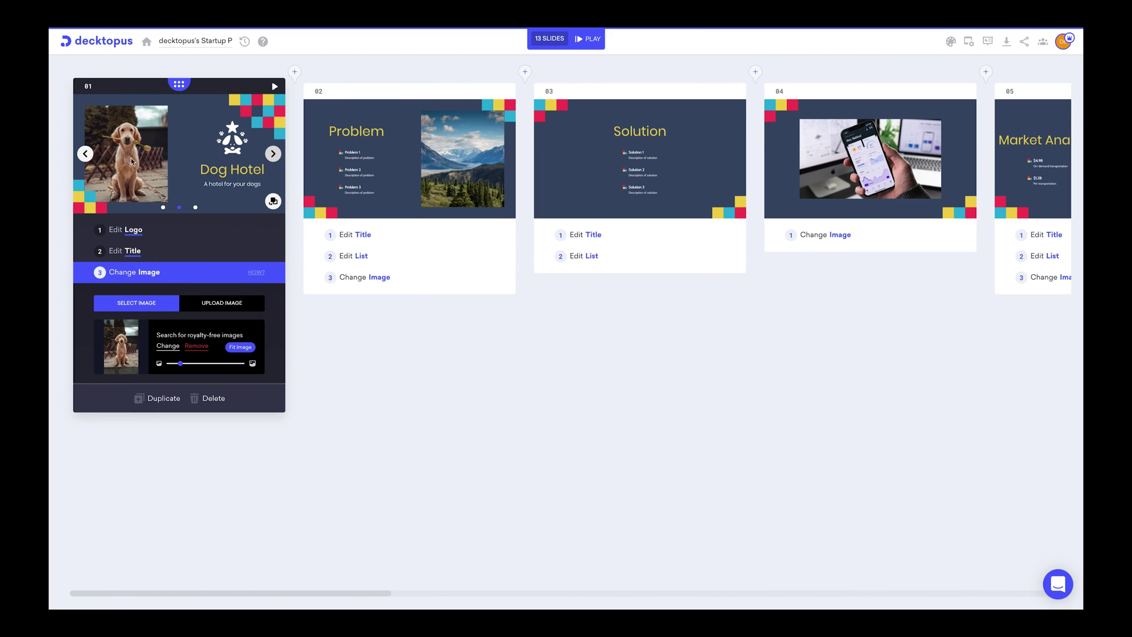
left_click(85, 154)
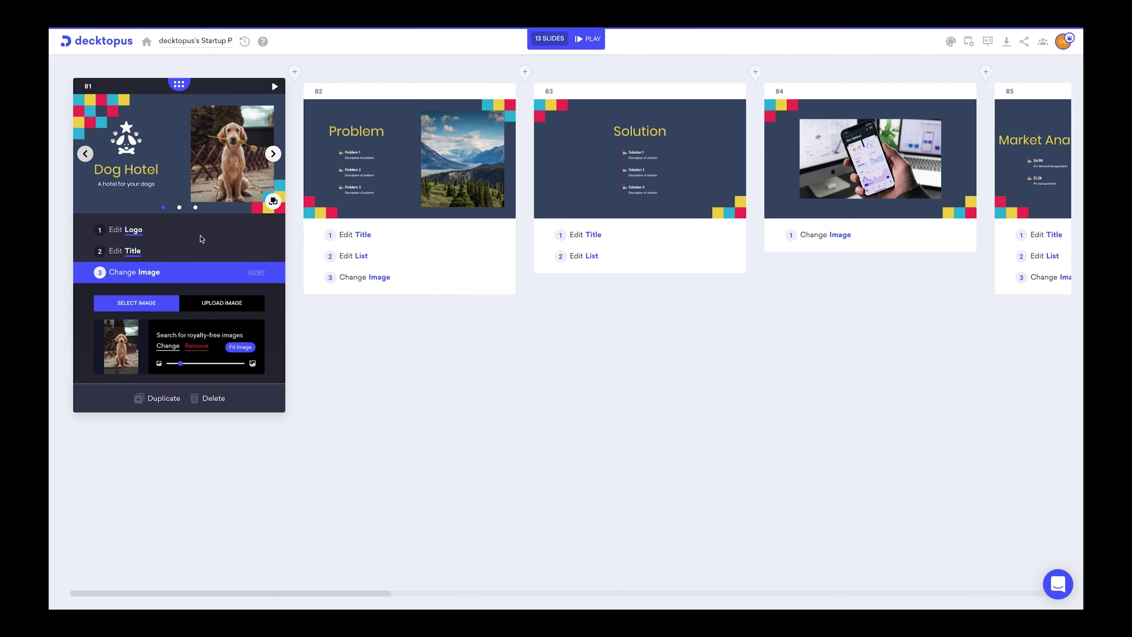
left_click(273, 201)
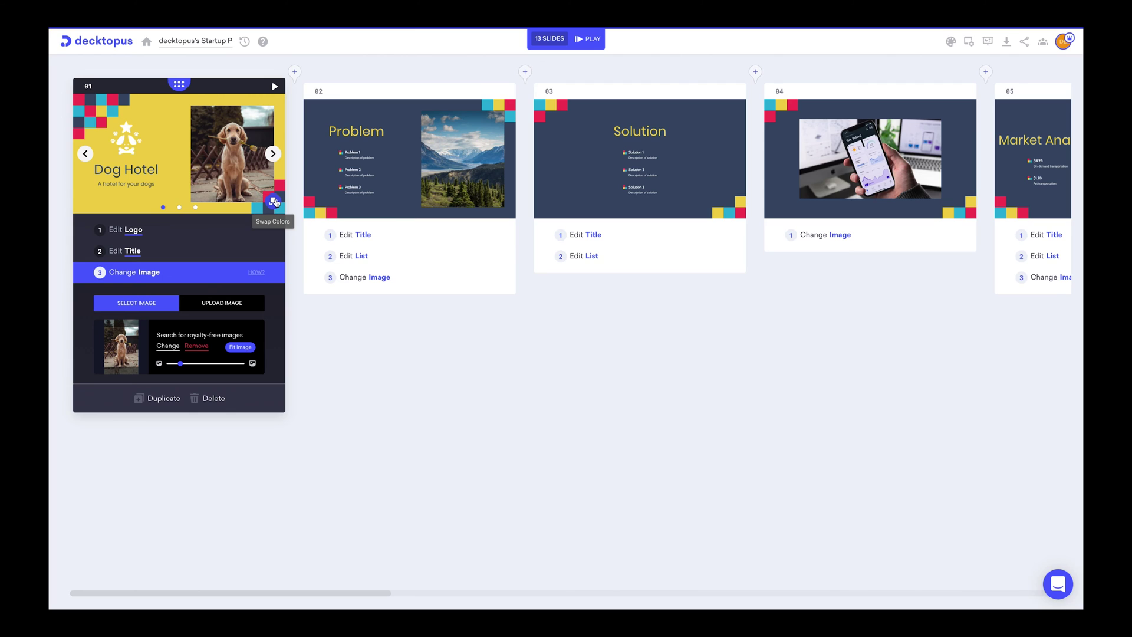
left_click(274, 202)
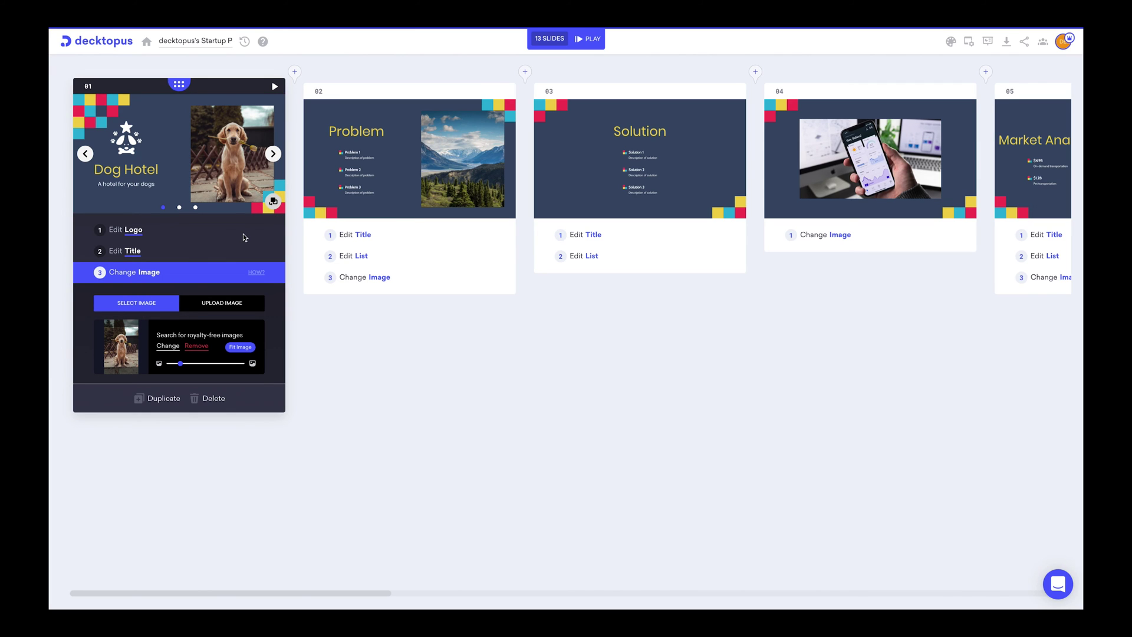
left_click(441, 239)
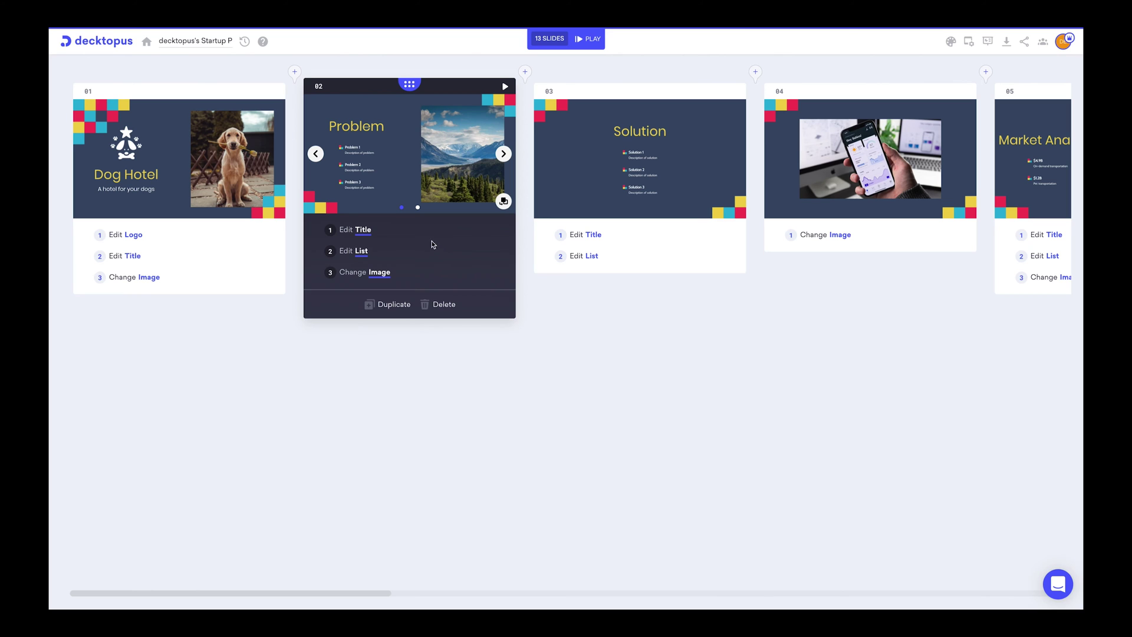
Keep the Problem list bulleted, delete Problem 3, and move Problem 2 above Problem 1
left_click(361, 251)
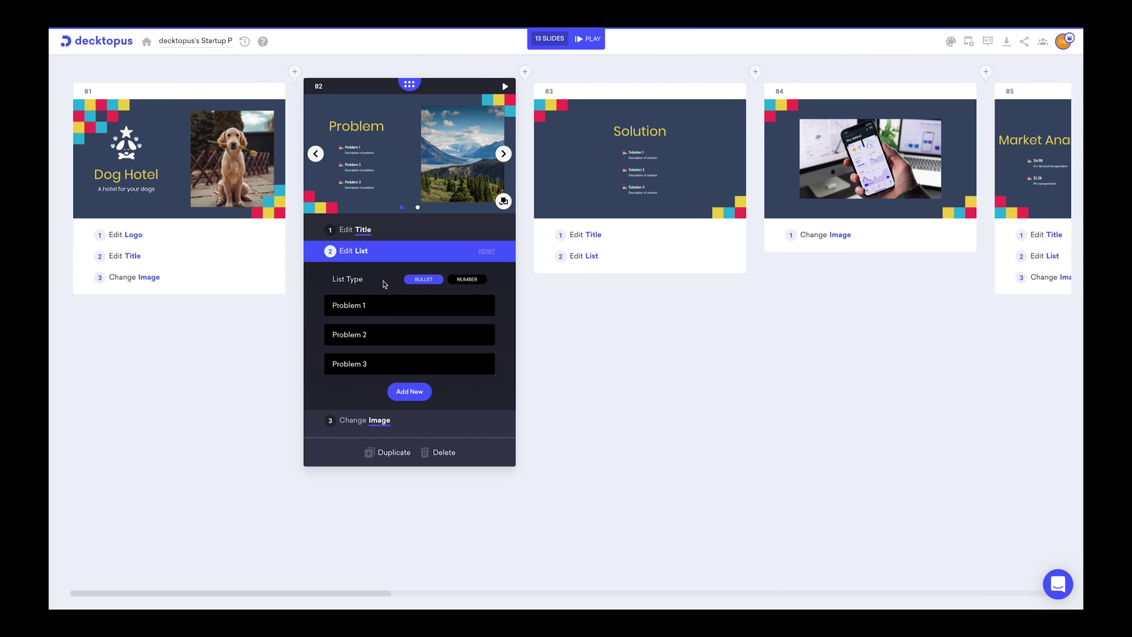
left_click(460, 287)
left_click(427, 286)
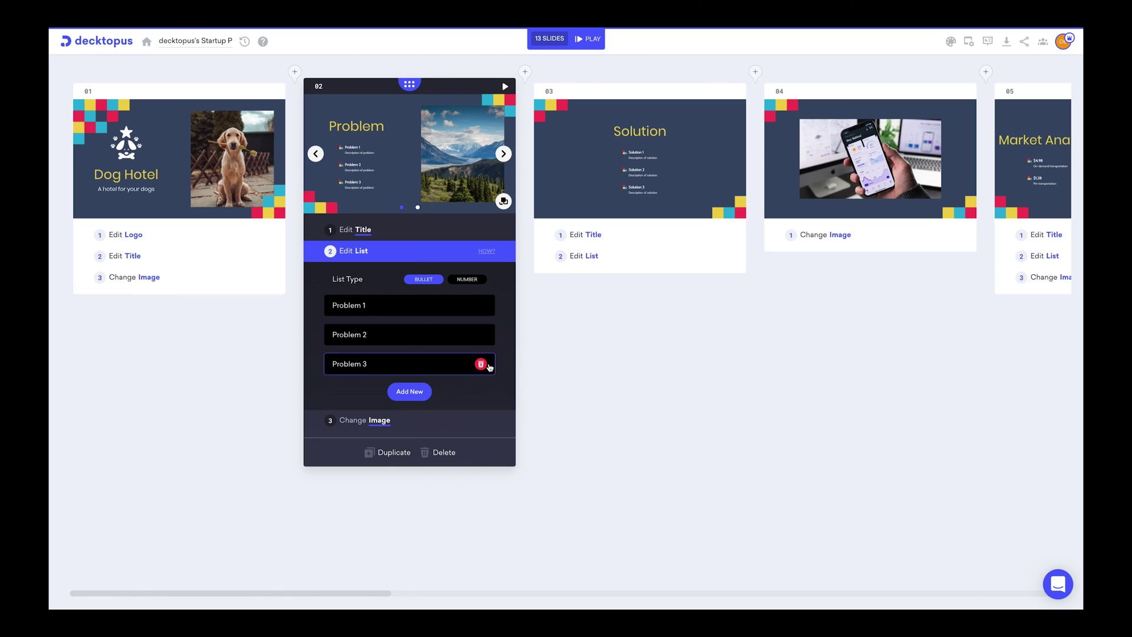
left_click(481, 364)
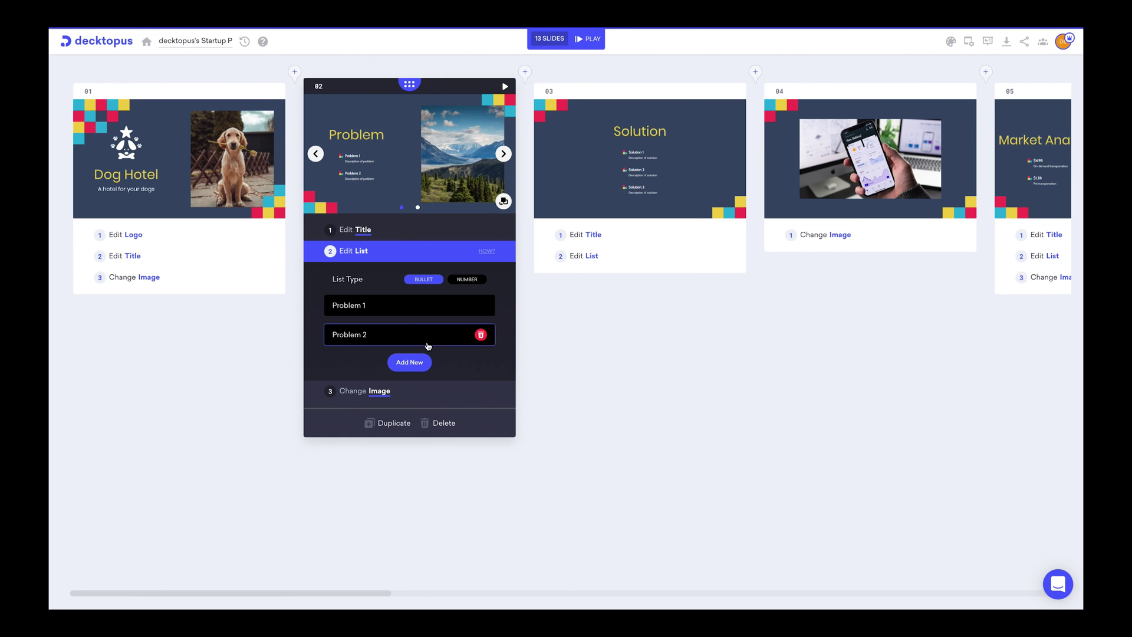
left_click_drag(429, 343, 431, 306)
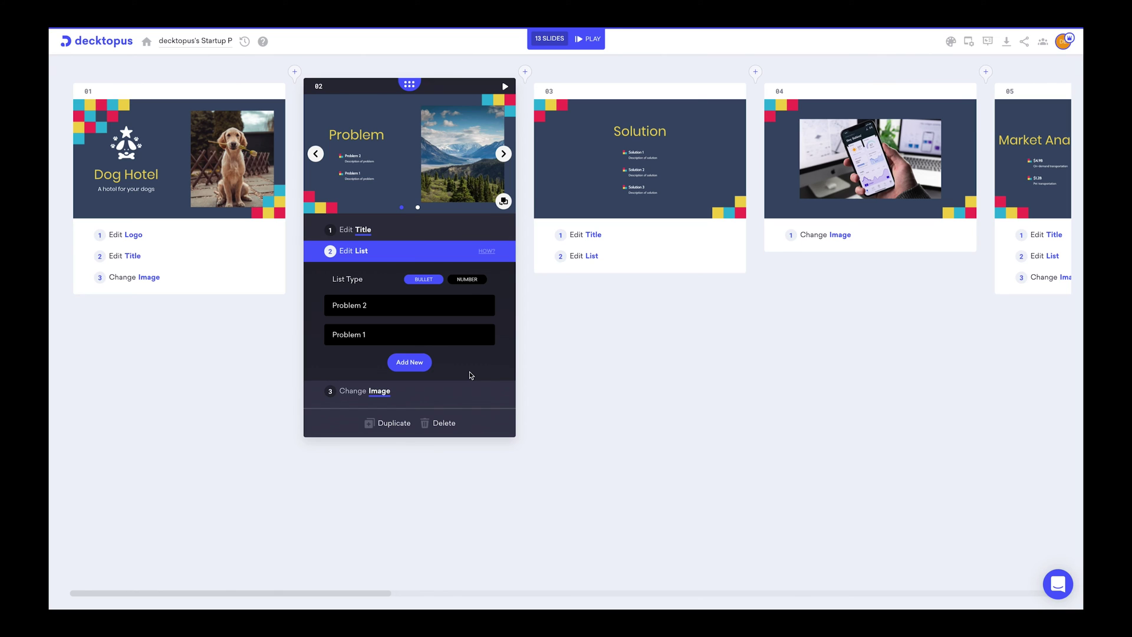
left_click(363, 230)
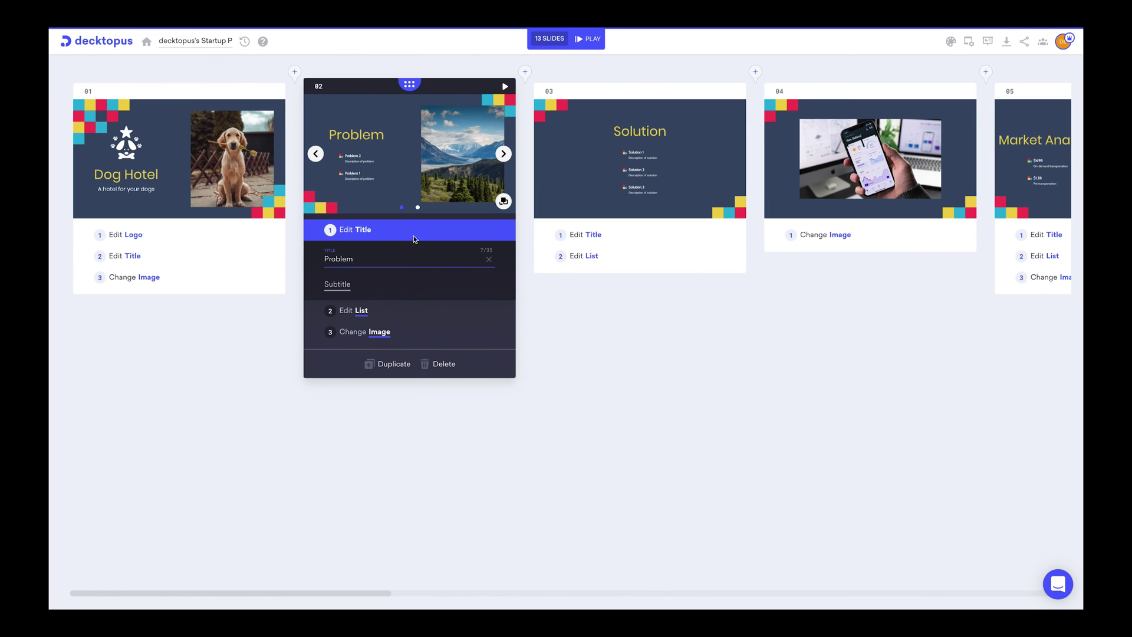
Add an Image Grid slide right after the Problem slide as slide 3
left_click(525, 73)
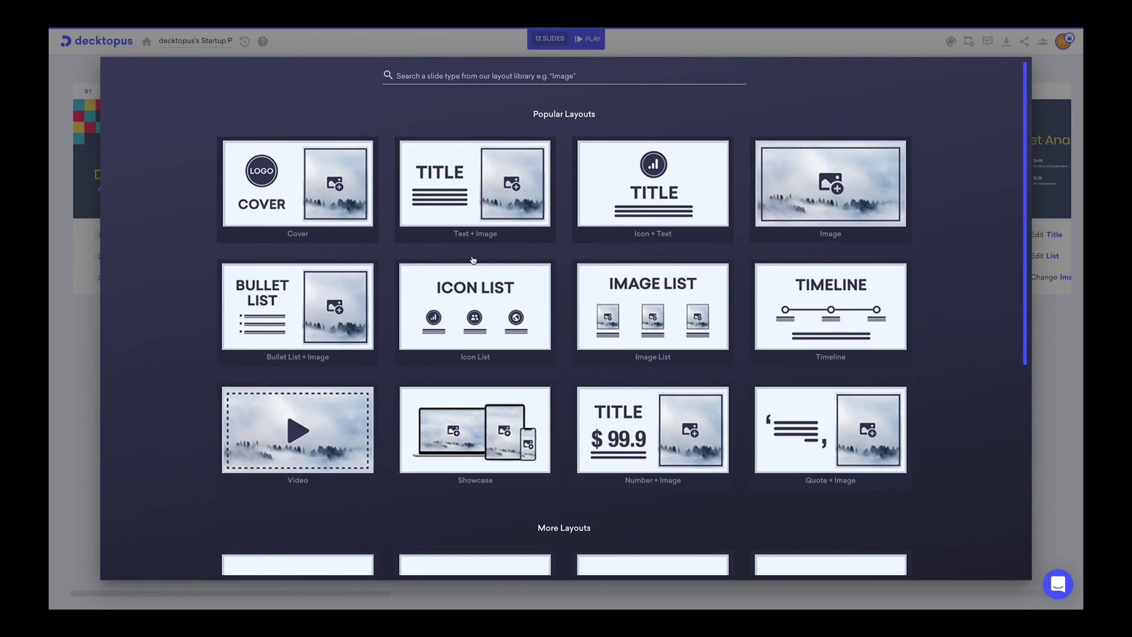
scroll(472, 260, "down", 5)
scroll(472, 260, "down", 2)
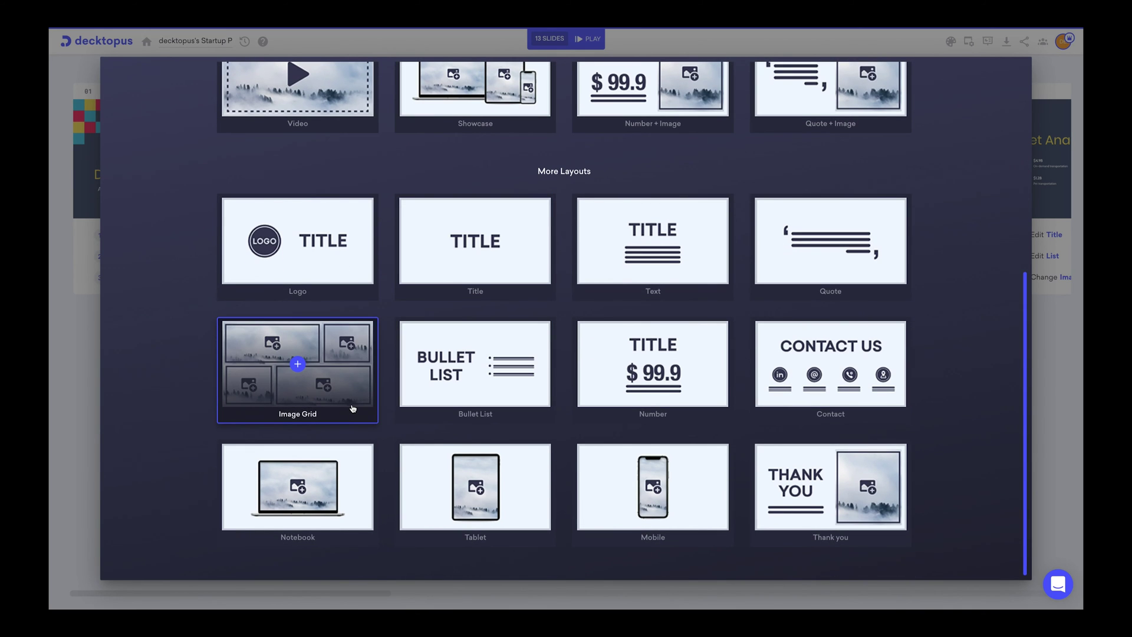
left_click(353, 408)
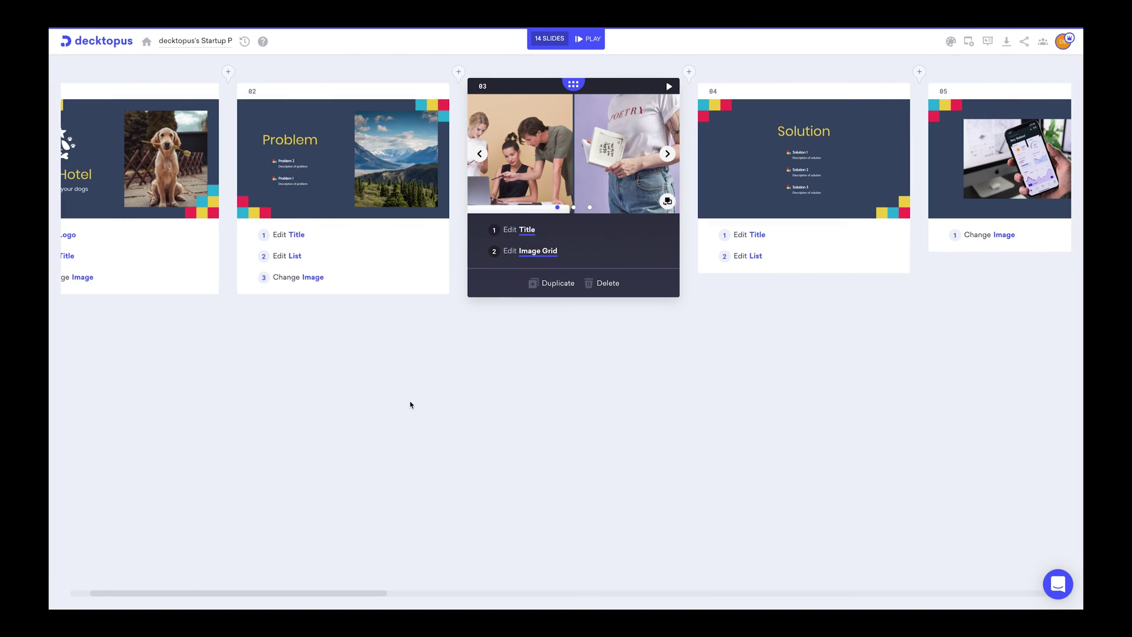
Title slide 3 'Our Hotel' and open the caption field of the first grid image
left_click(530, 233)
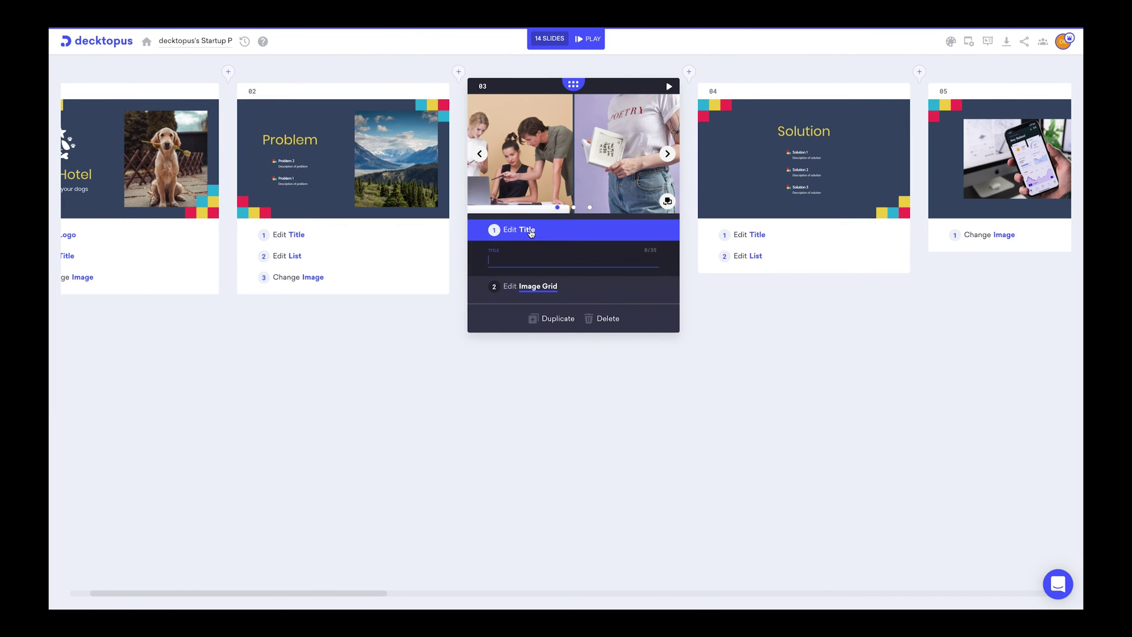
type("Our")
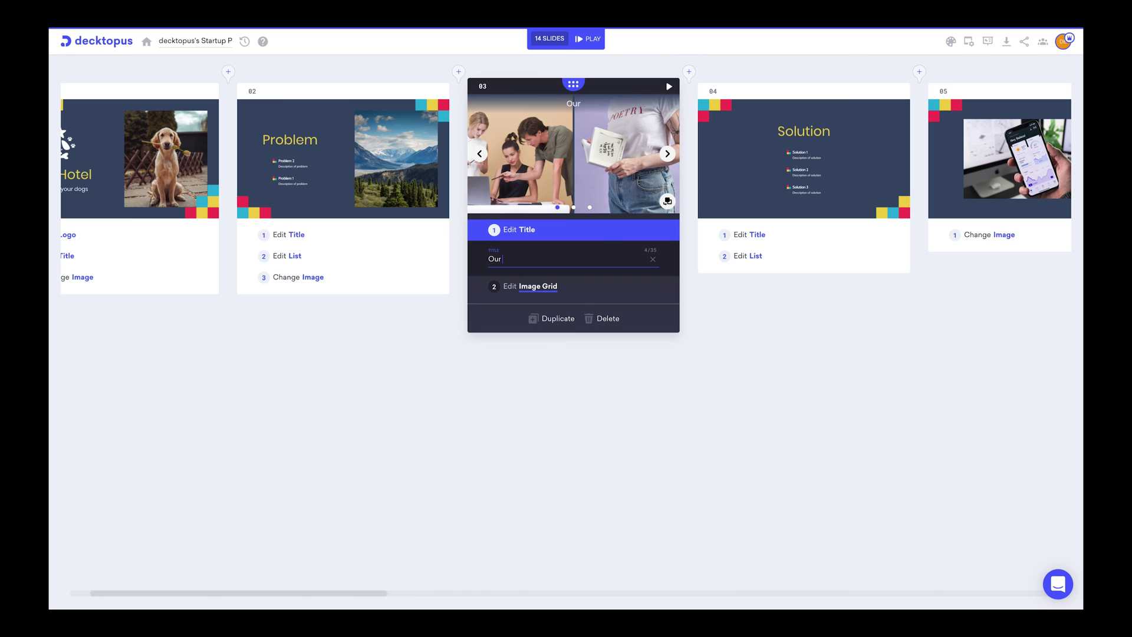
type(" Hotel")
left_click(544, 284)
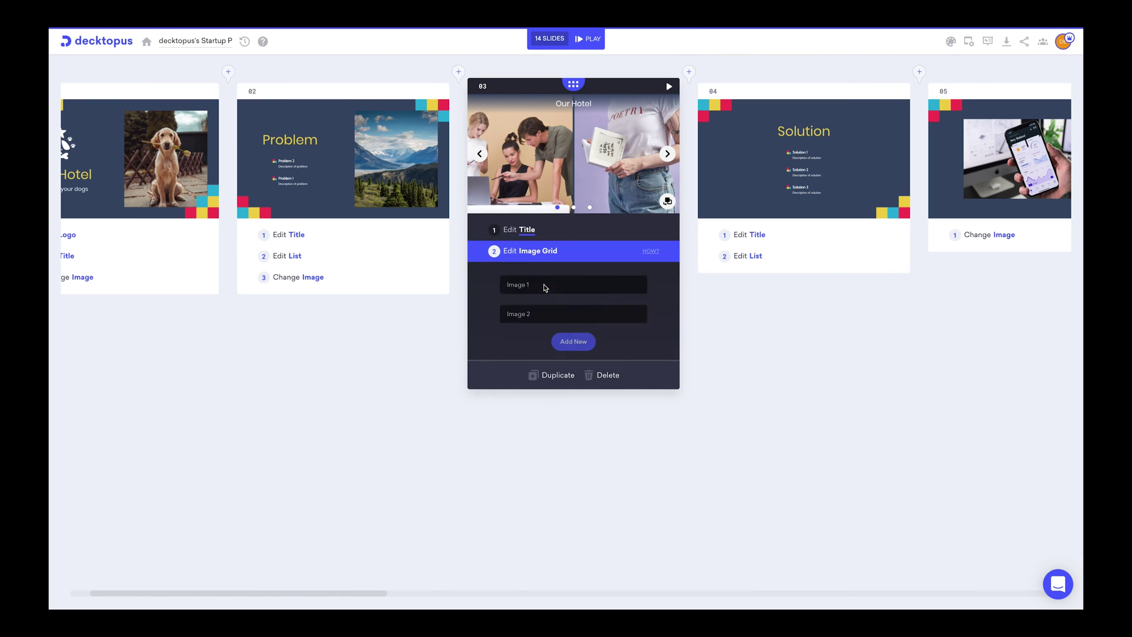
left_click(541, 287)
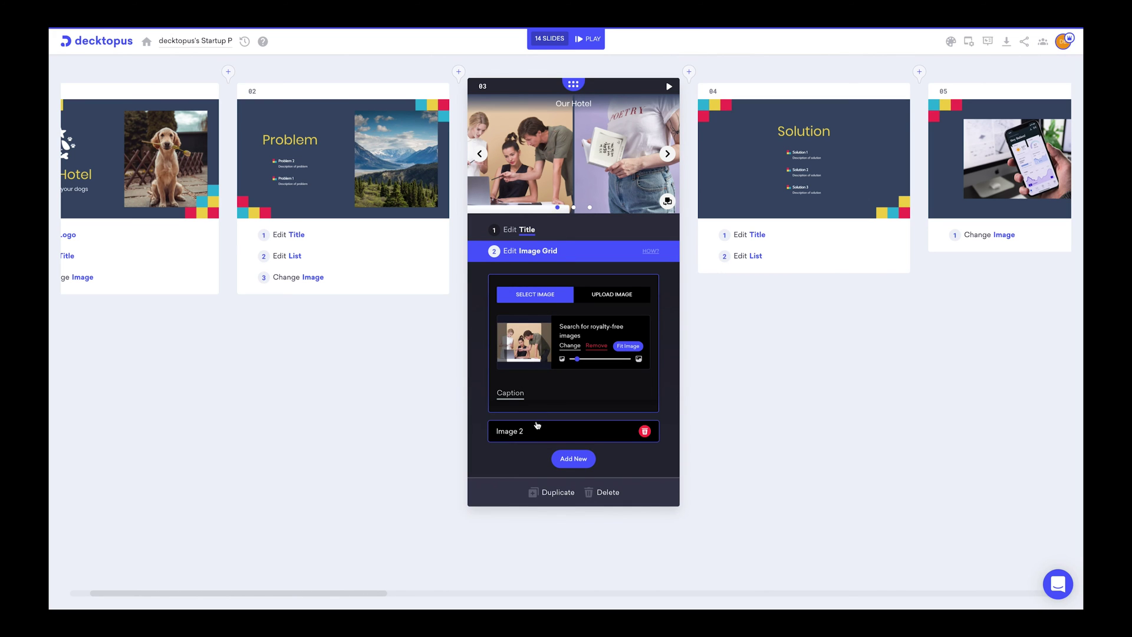
left_click(520, 394)
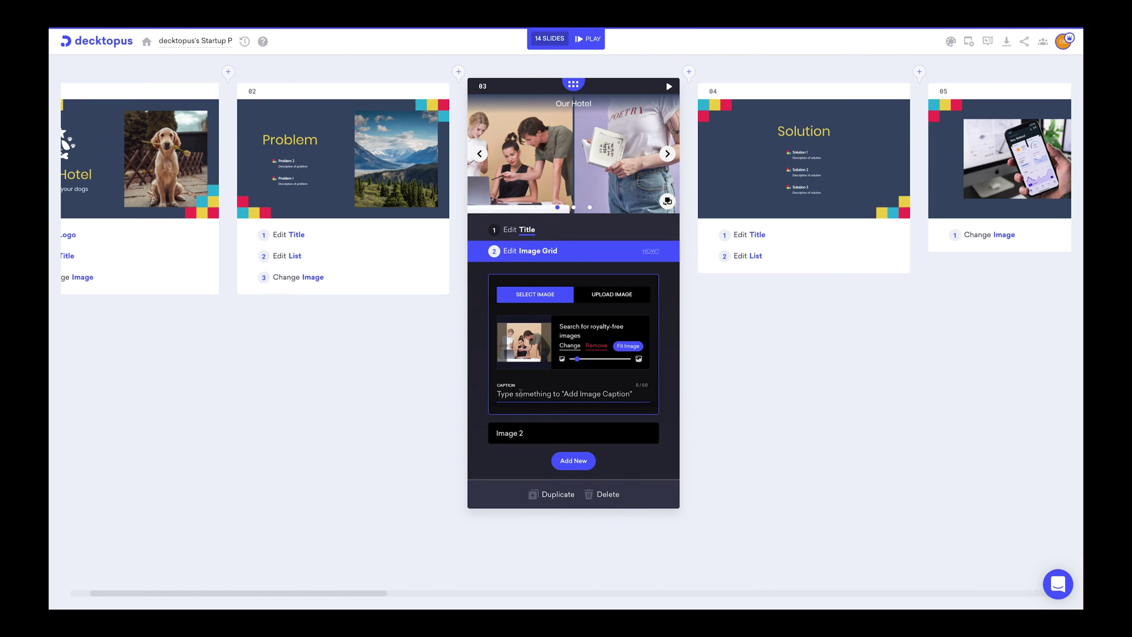
left_click(688, 71)
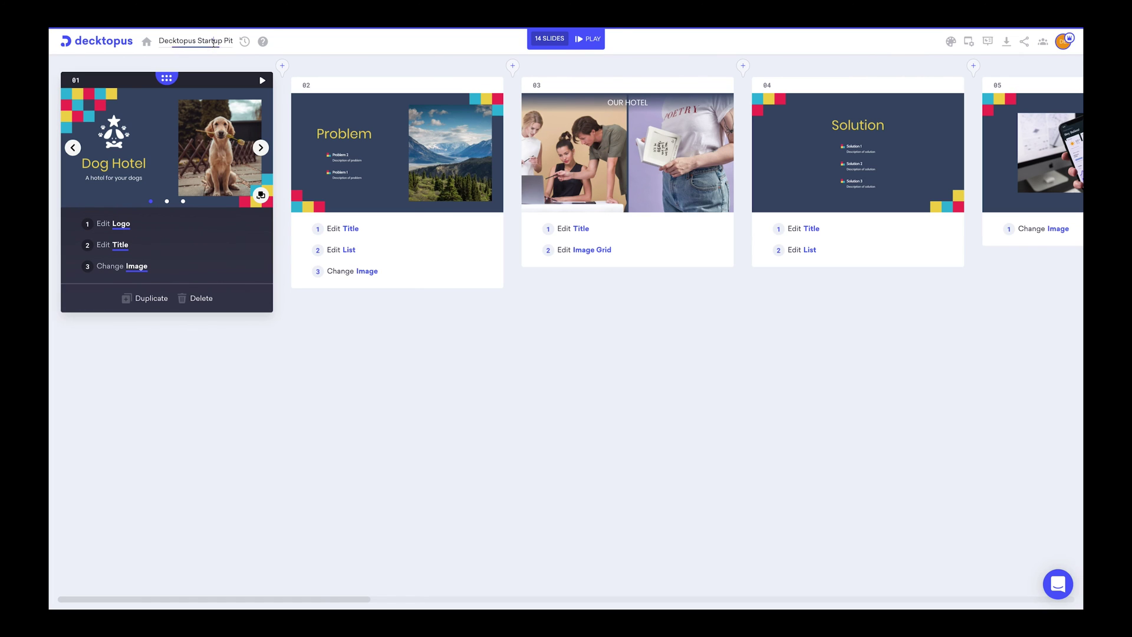
Replace the deck title at the top with 'Dog Hotel'
left_click(213, 43)
type("Dog Hotel")
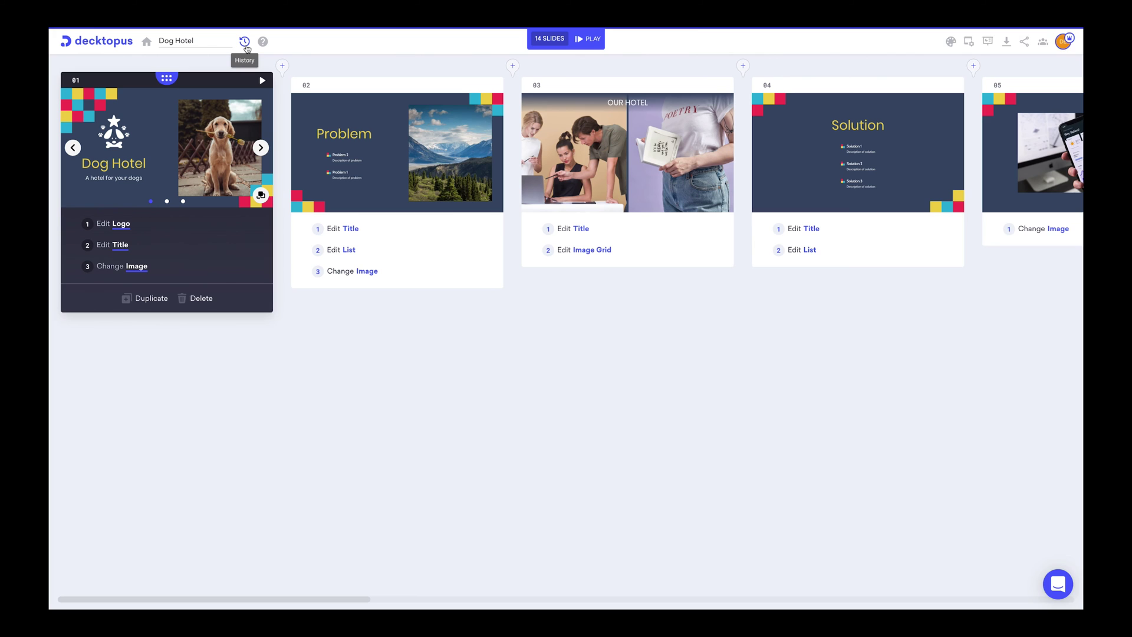
left_click(245, 42)
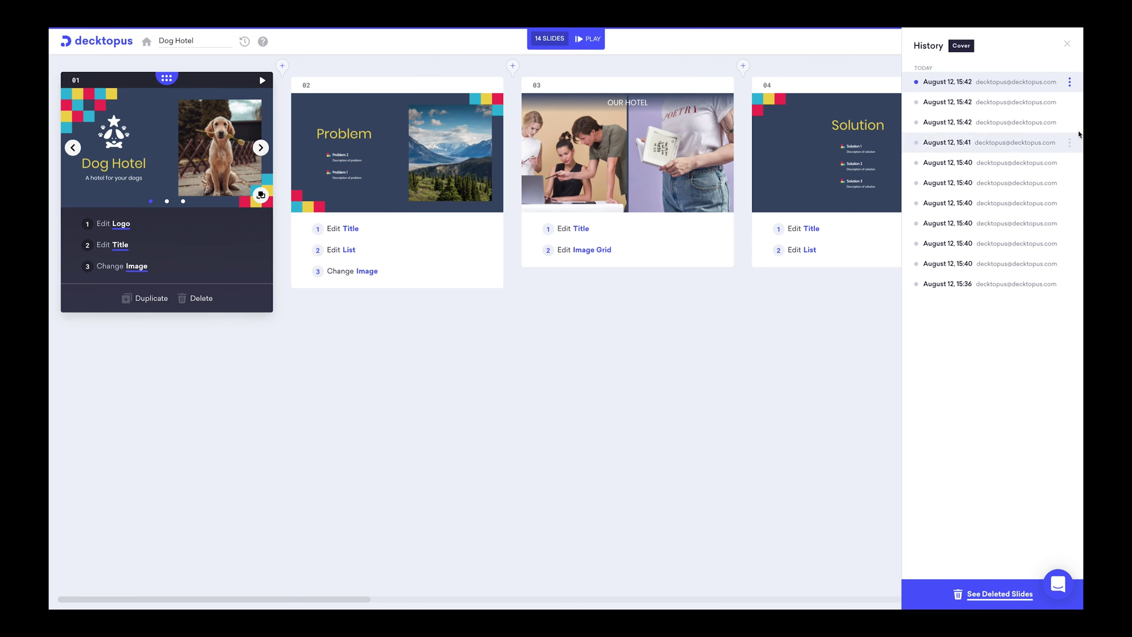
left_click(1070, 84)
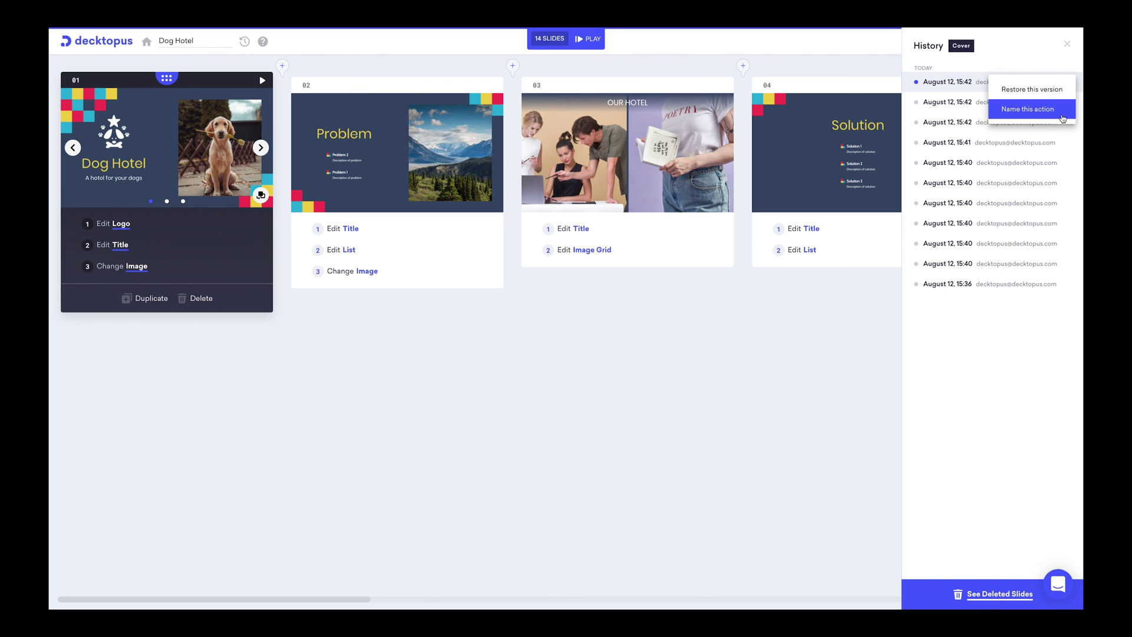
left_click(1067, 43)
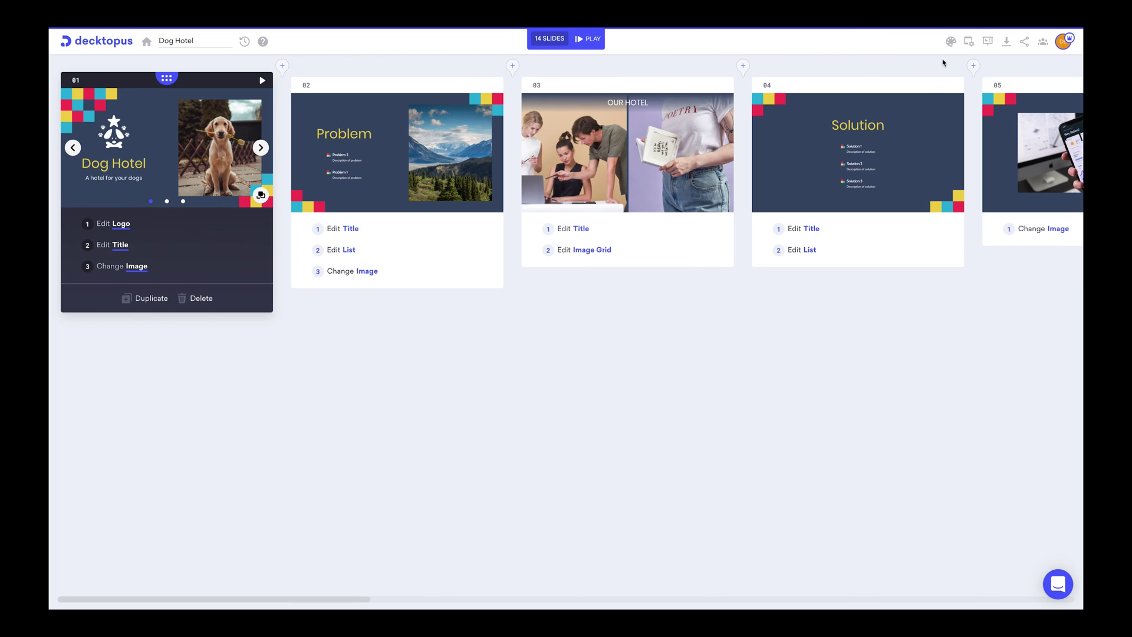
In Customize Design, apply the Raleway/Cabin font pairing and the grey, orange and dark palette
left_click(952, 42)
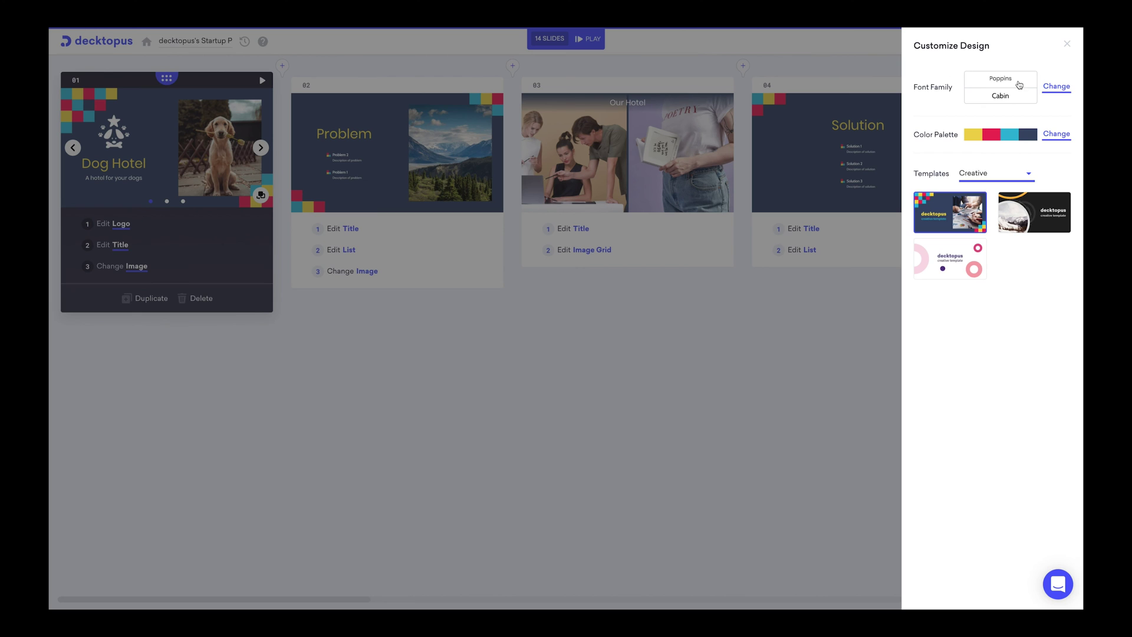
left_click(1055, 86)
left_click(973, 112)
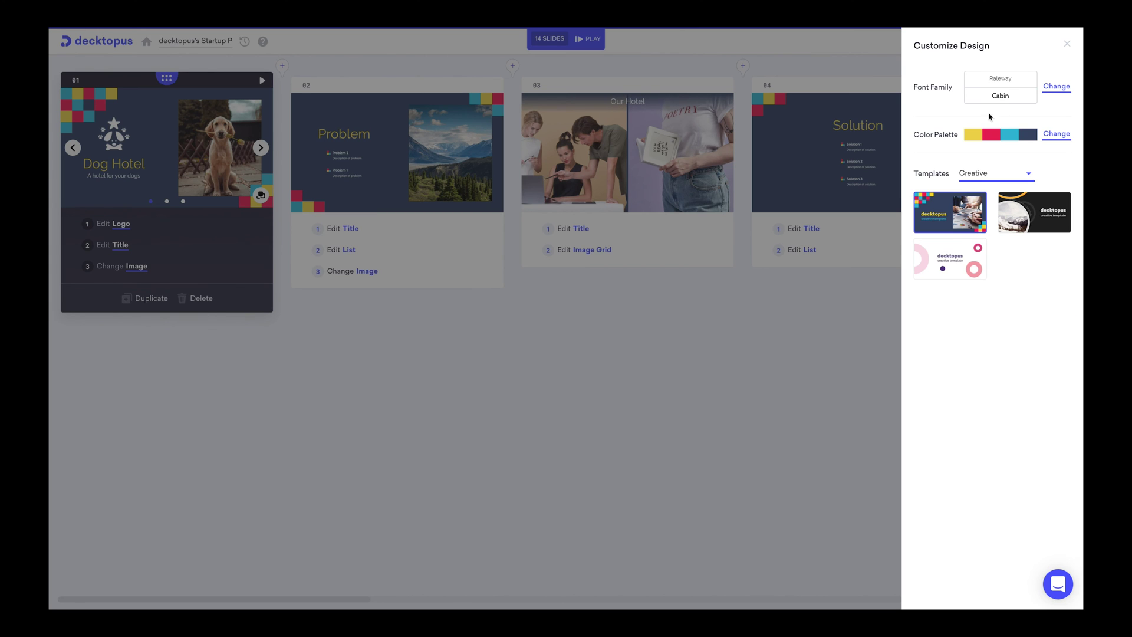
left_click(1056, 134)
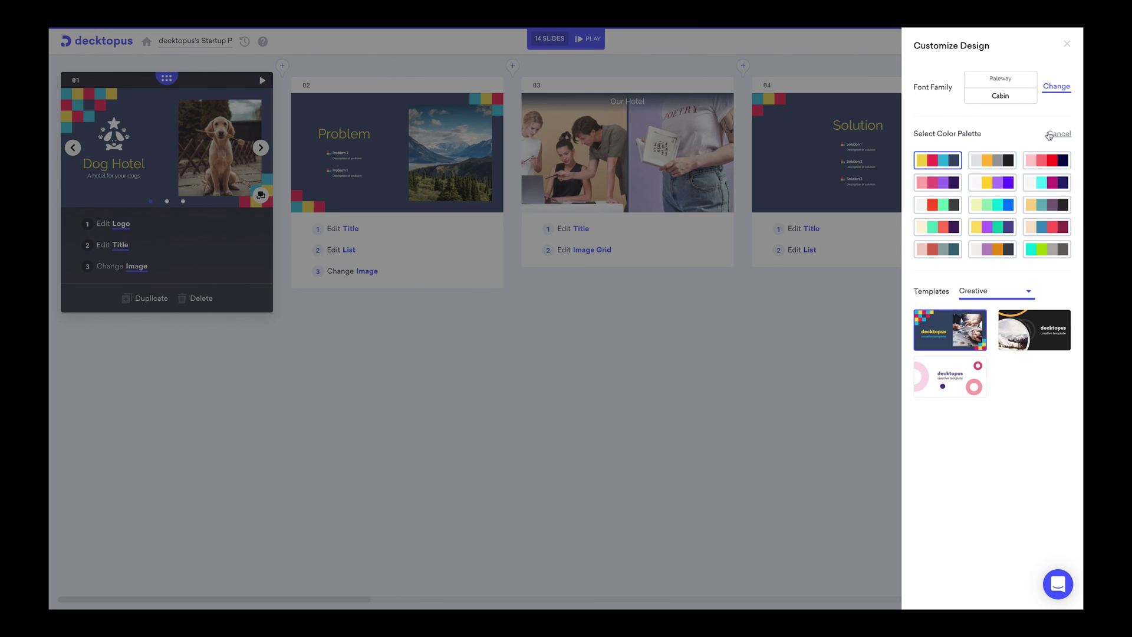
left_click(1004, 162)
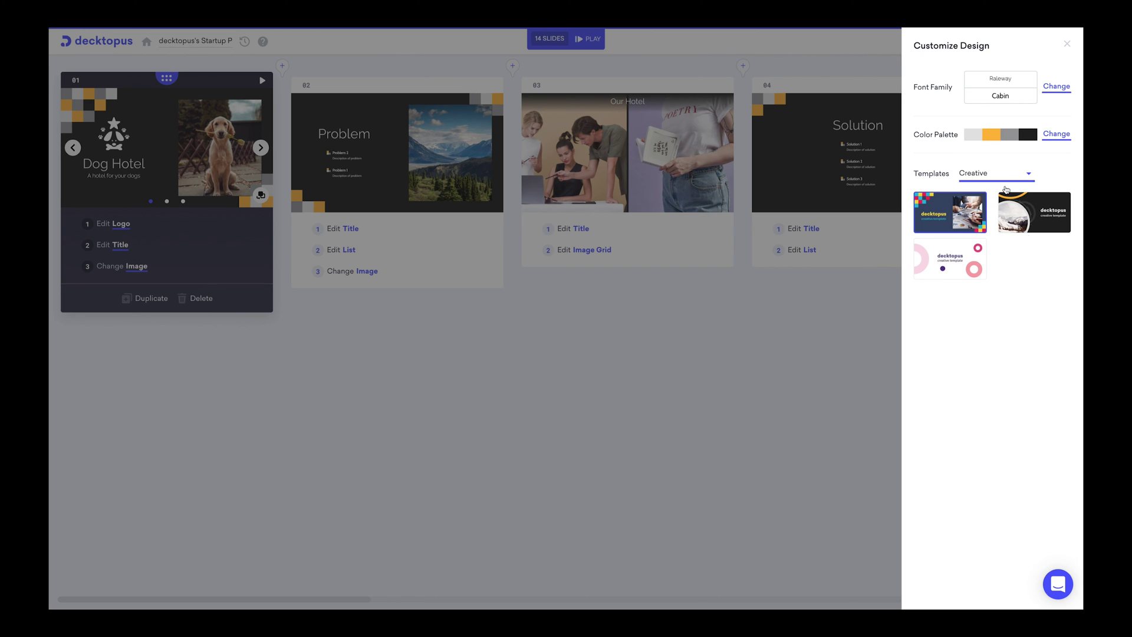
Apply the slate grey-blue Formal template to the deck and close the design panel
left_click(1009, 177)
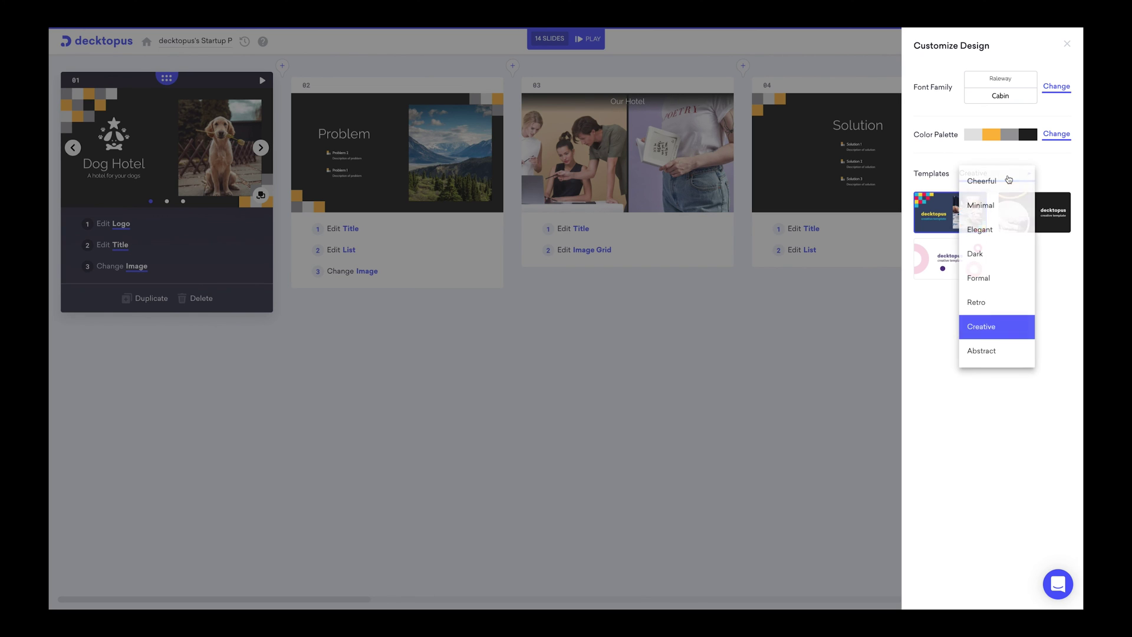
left_click(988, 280)
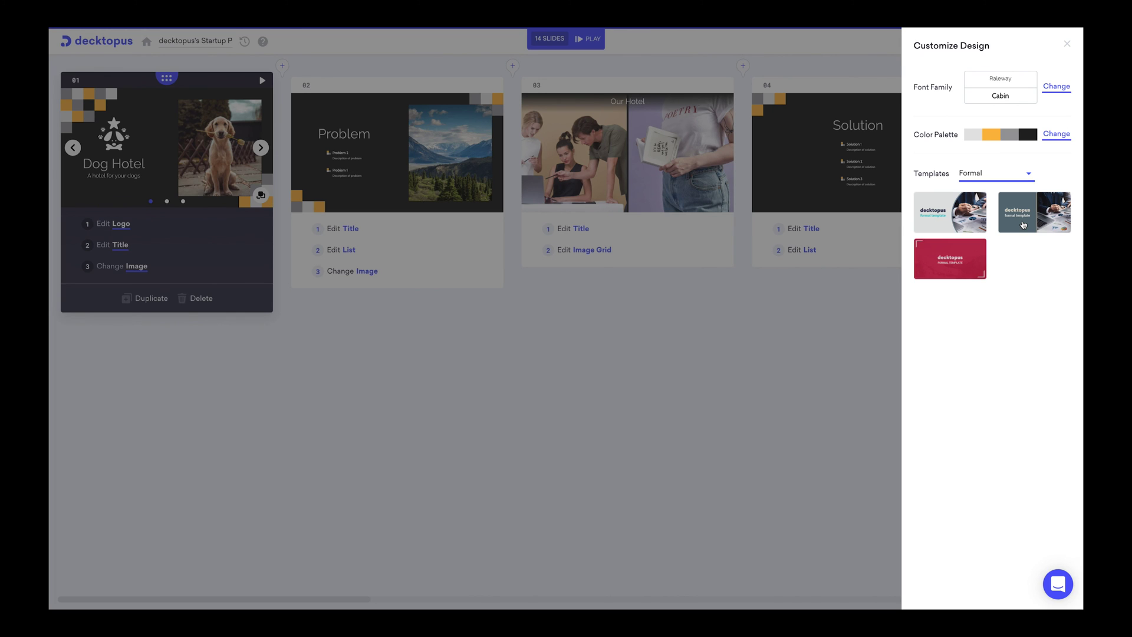
left_click(1023, 224)
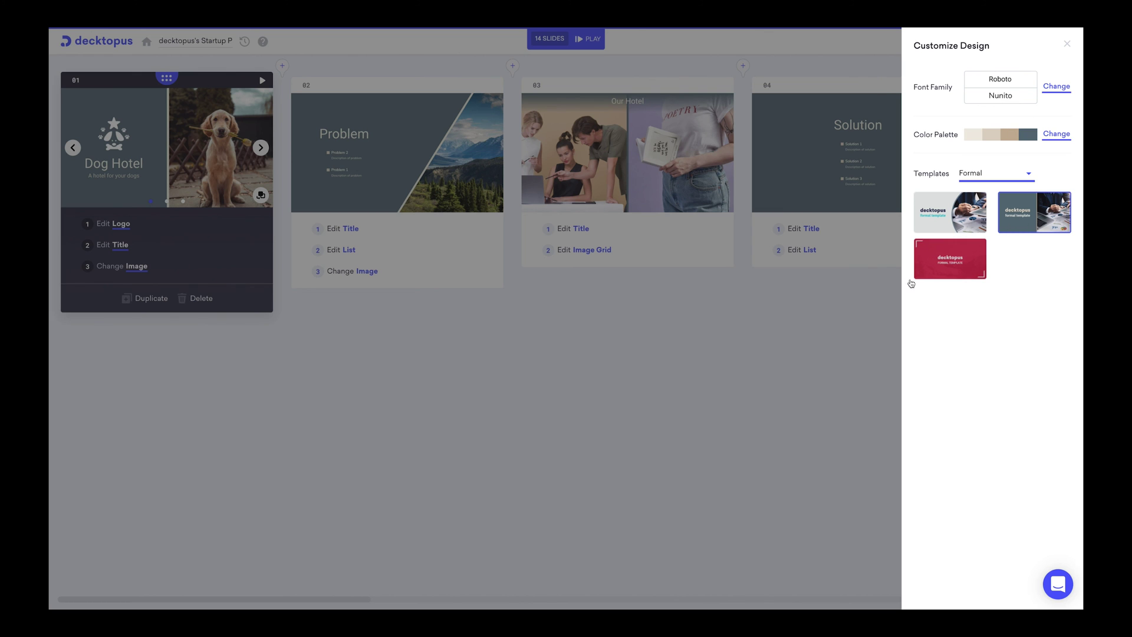
left_click(875, 303)
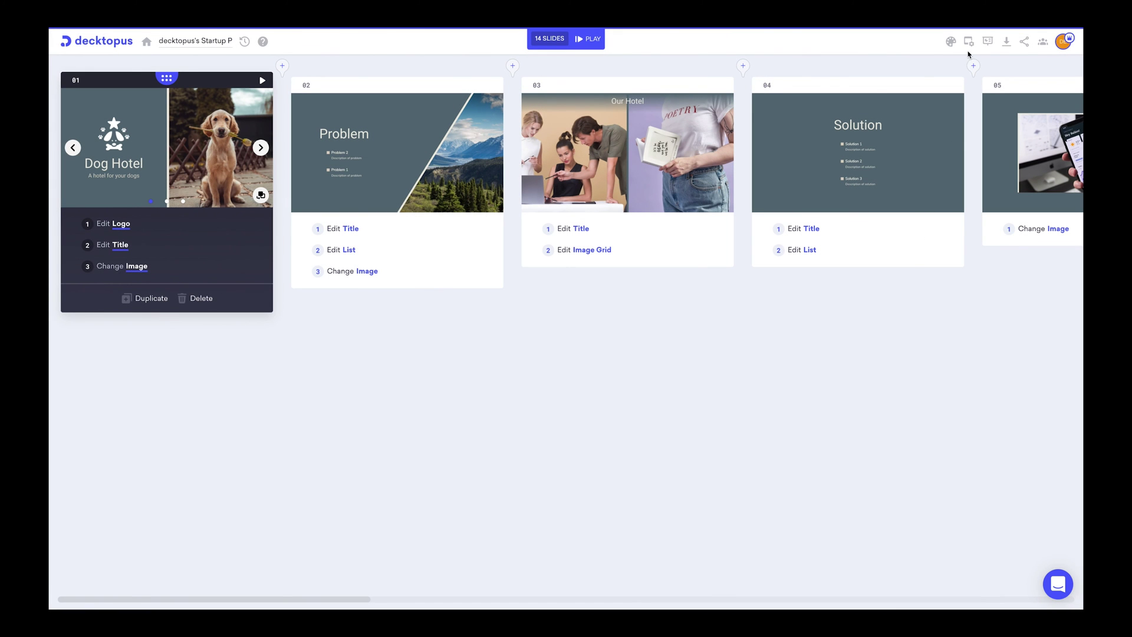
In Slide Settings, toggle the footer note and footer logo on, then leave both off
left_click(968, 42)
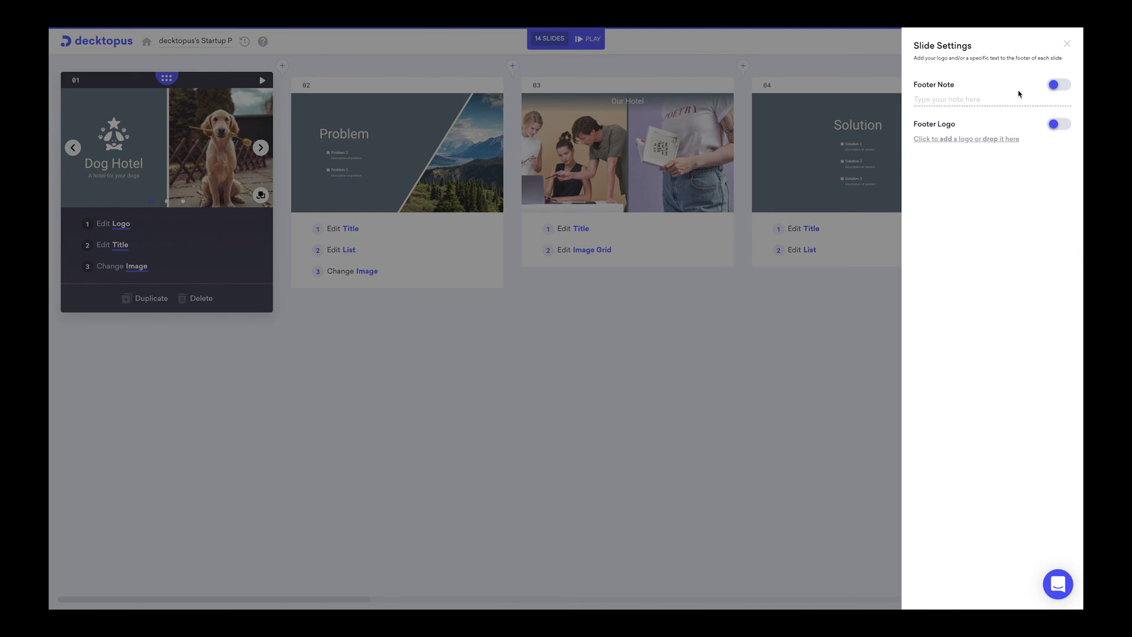
left_click(1055, 87)
left_click(1055, 87)
left_click(1058, 125)
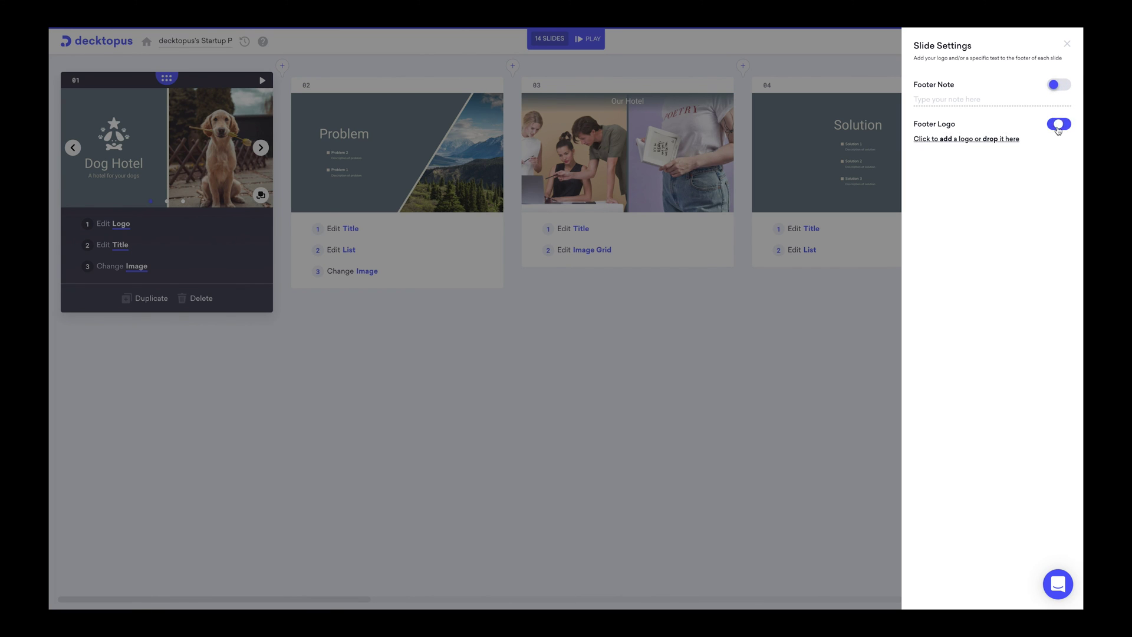
left_click(1059, 125)
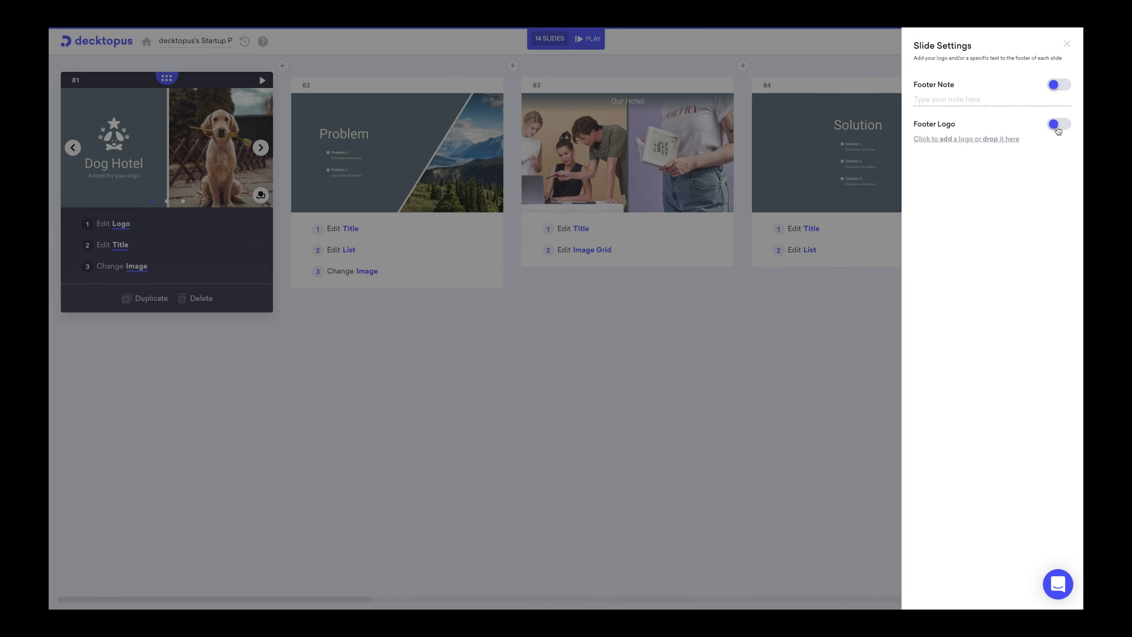
left_click(1058, 126)
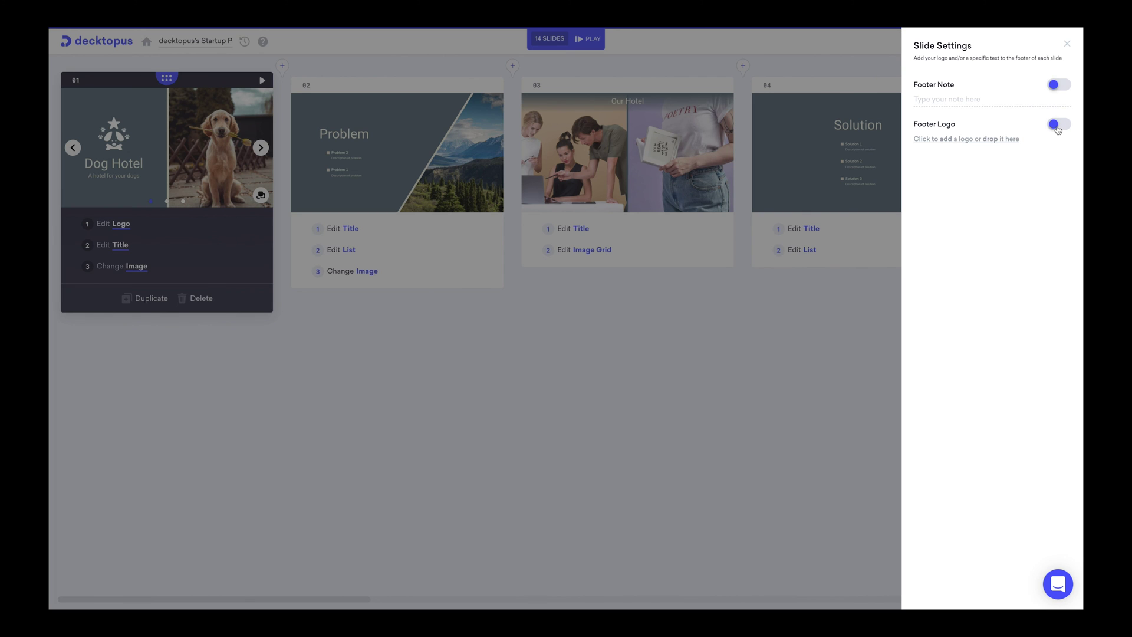
Close Slide Settings, start rehearsal mode, and show then hide the slide notes
left_click(1067, 44)
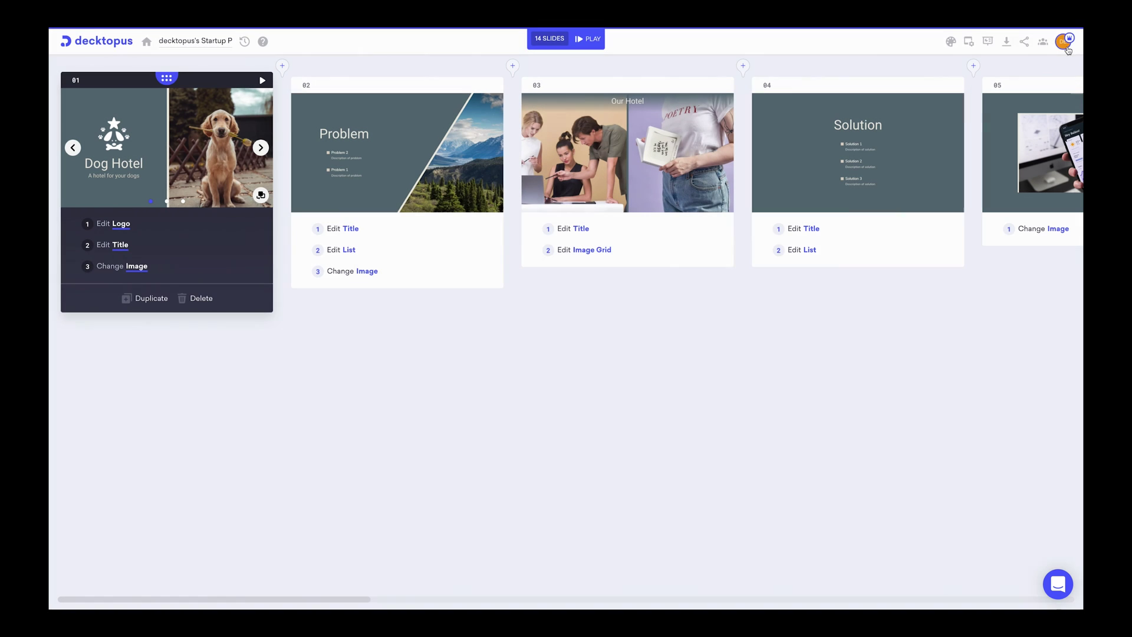
left_click(988, 42)
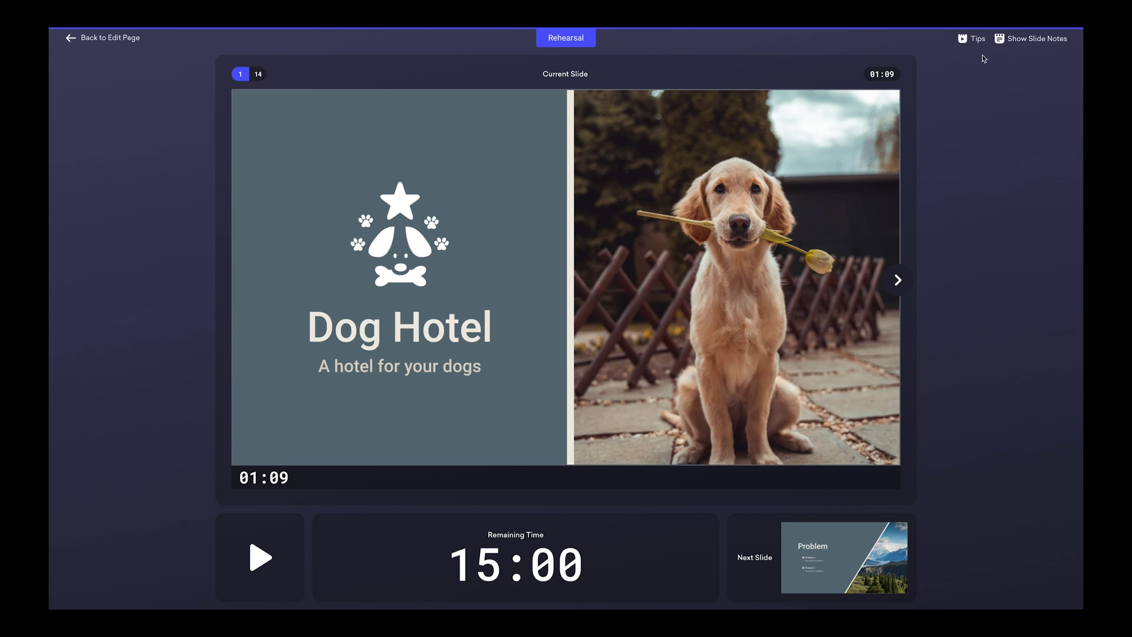
left_click(1015, 41)
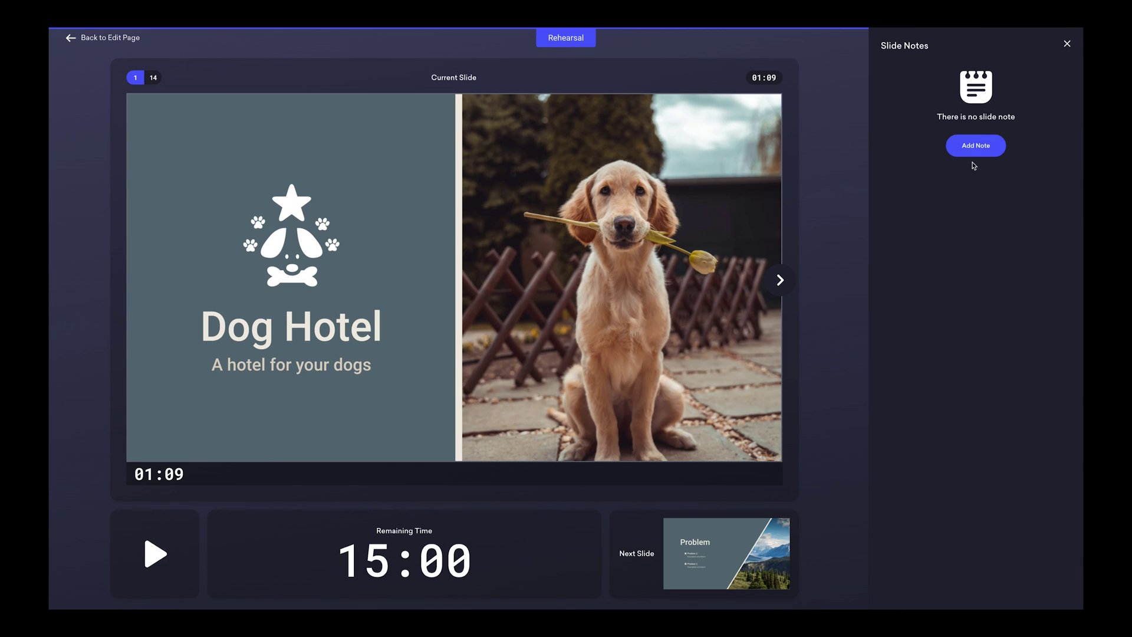
left_click(1067, 44)
Check the slide timer setting and the body language tips, closing each afterwards
left_click(881, 80)
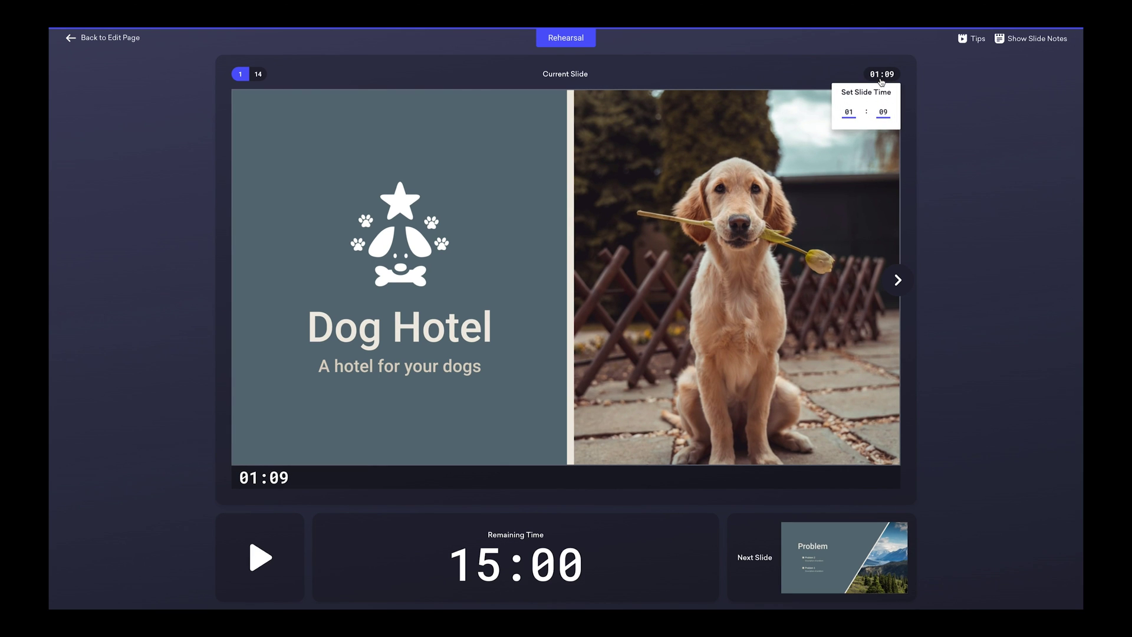
left_click(881, 80)
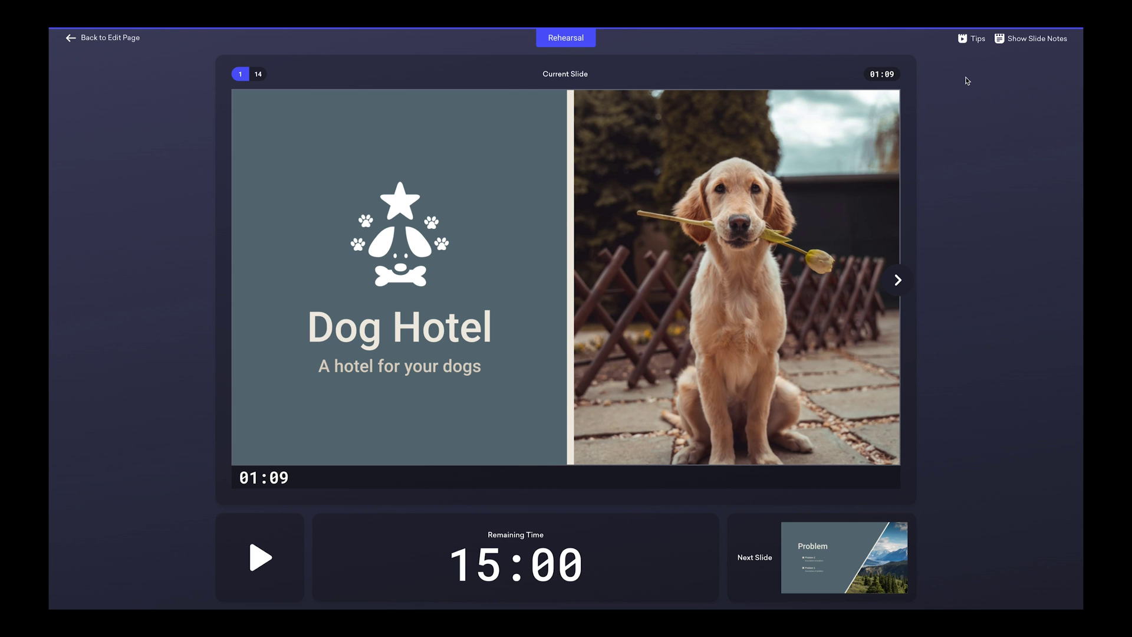
left_click(974, 40)
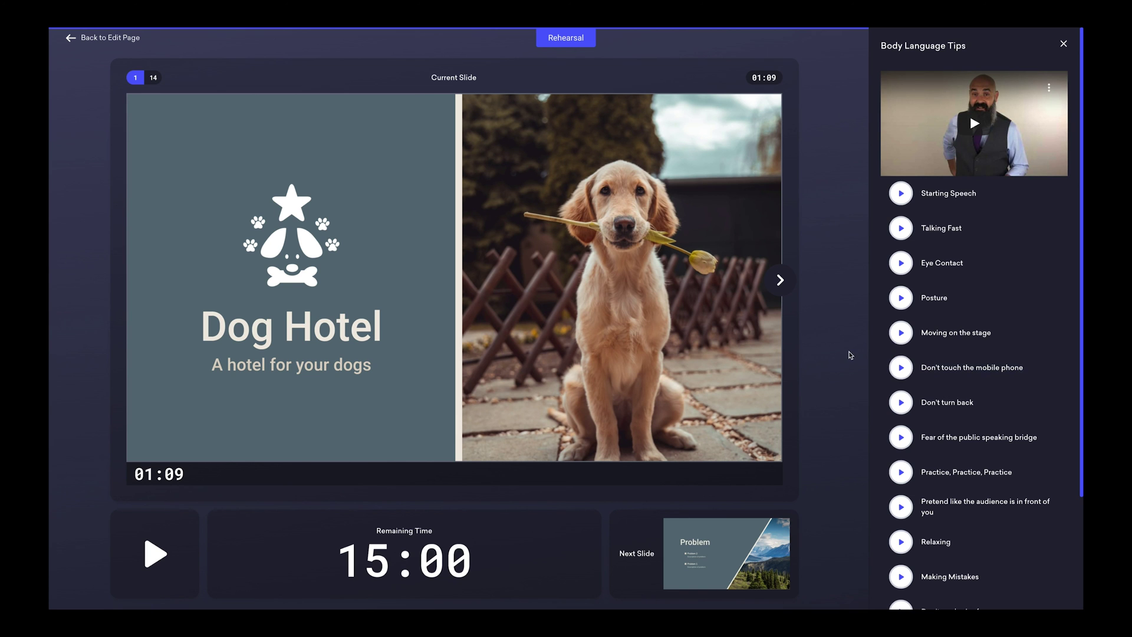
left_click(1064, 44)
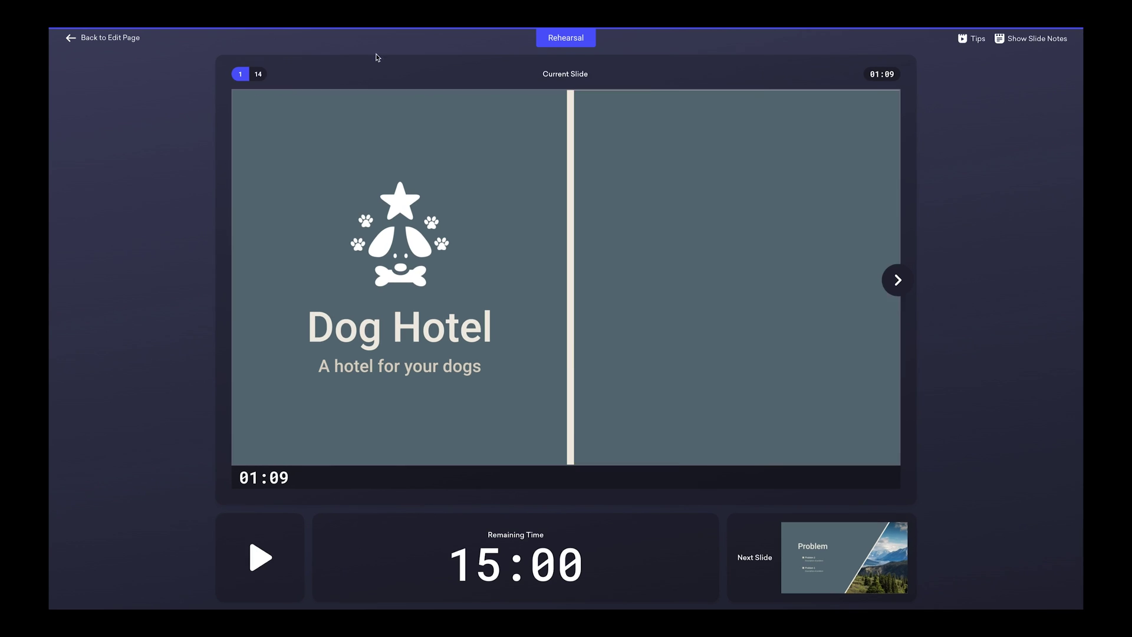
Return to the editor and copy the deck's shareable link
left_click(108, 45)
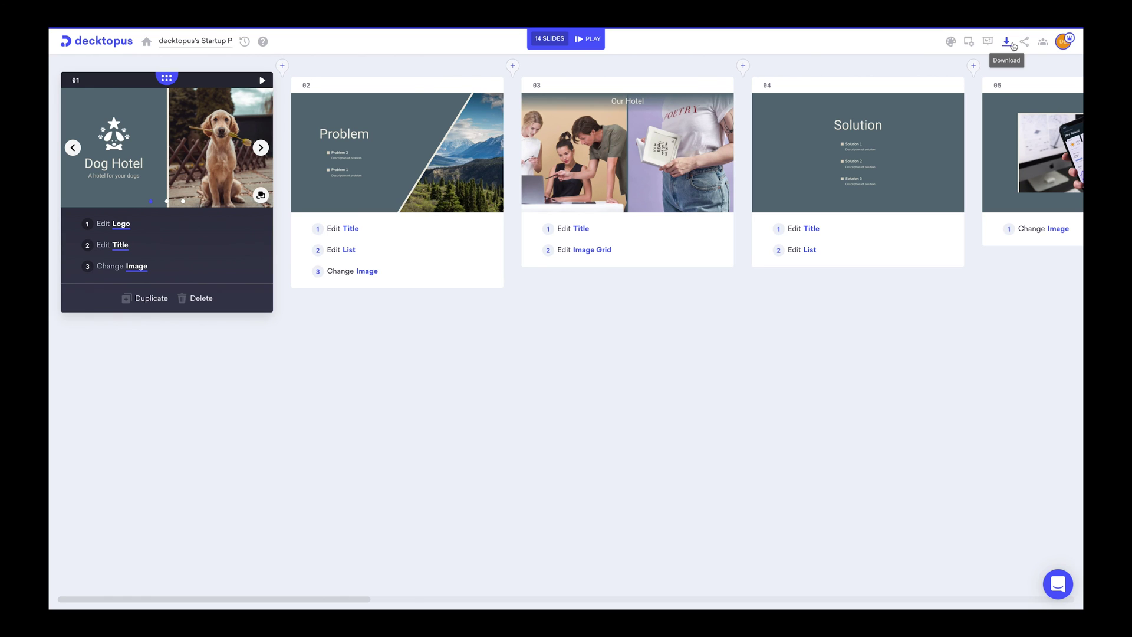
left_click(1023, 42)
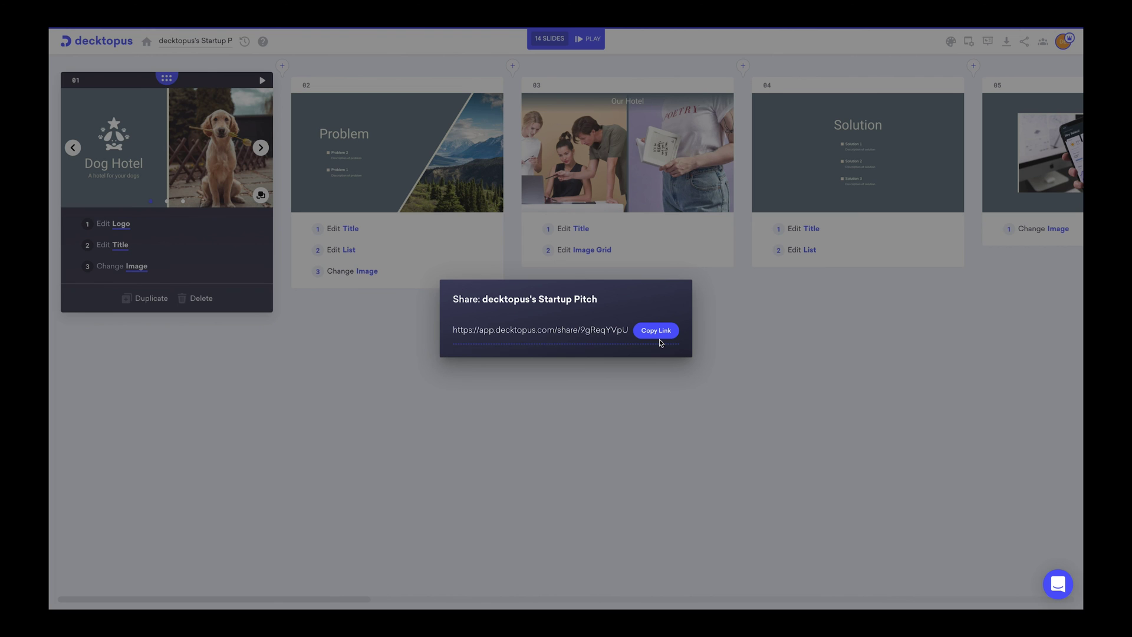
left_click(745, 336)
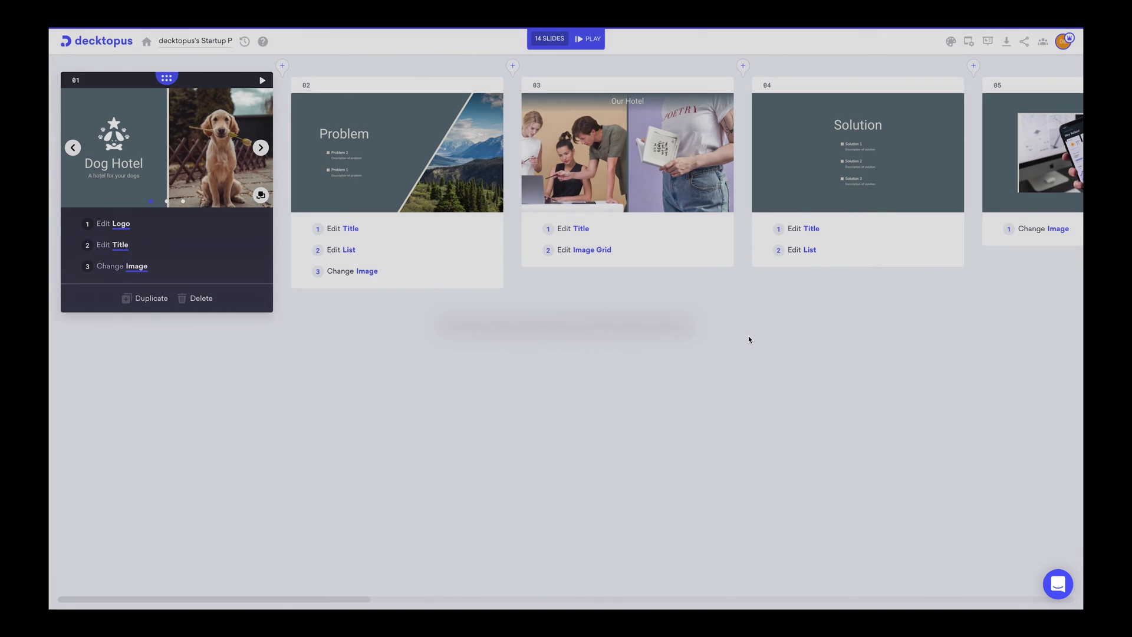
Paste a collaborator's e-mail address, add it, and send the view-and-edit invitation
left_click(1043, 42)
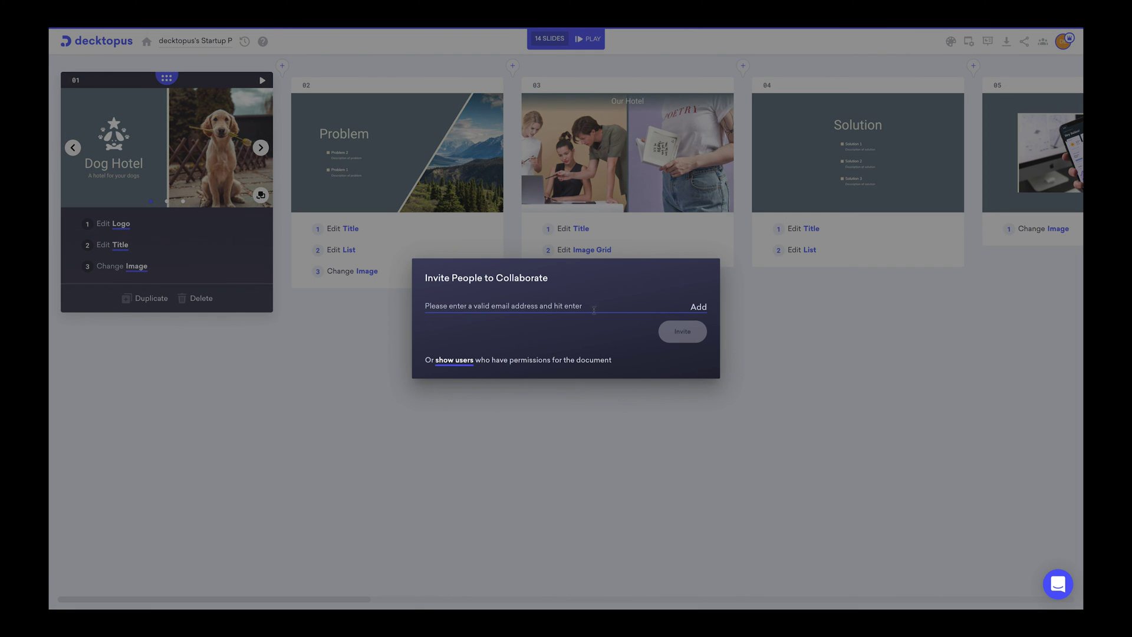
key("ctrl+v")
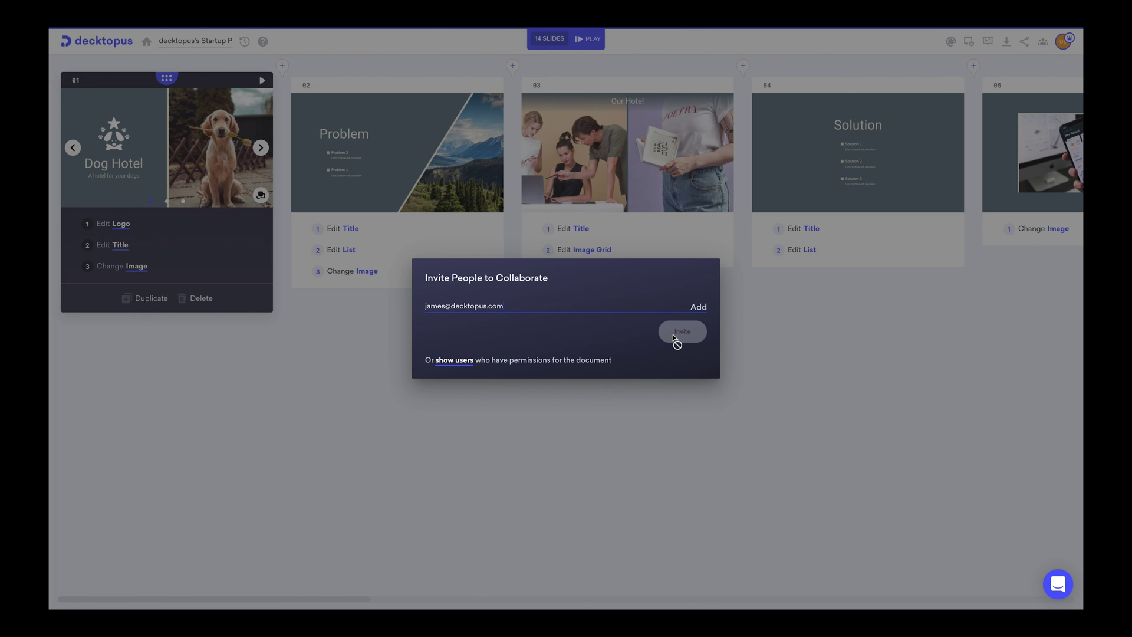
left_click(698, 308)
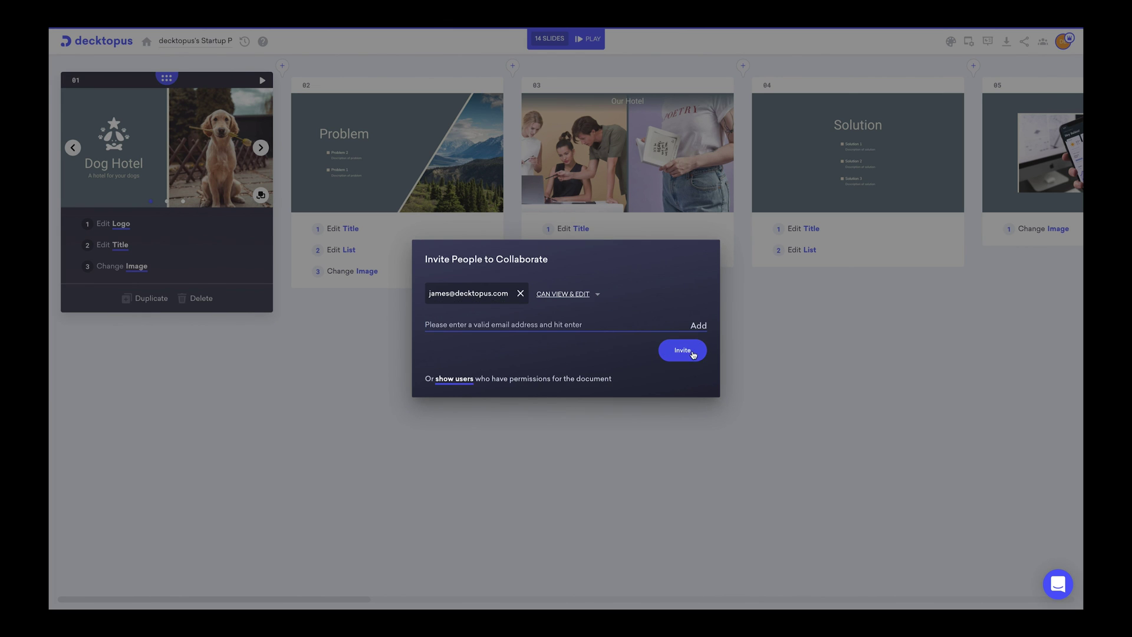
left_click(736, 358)
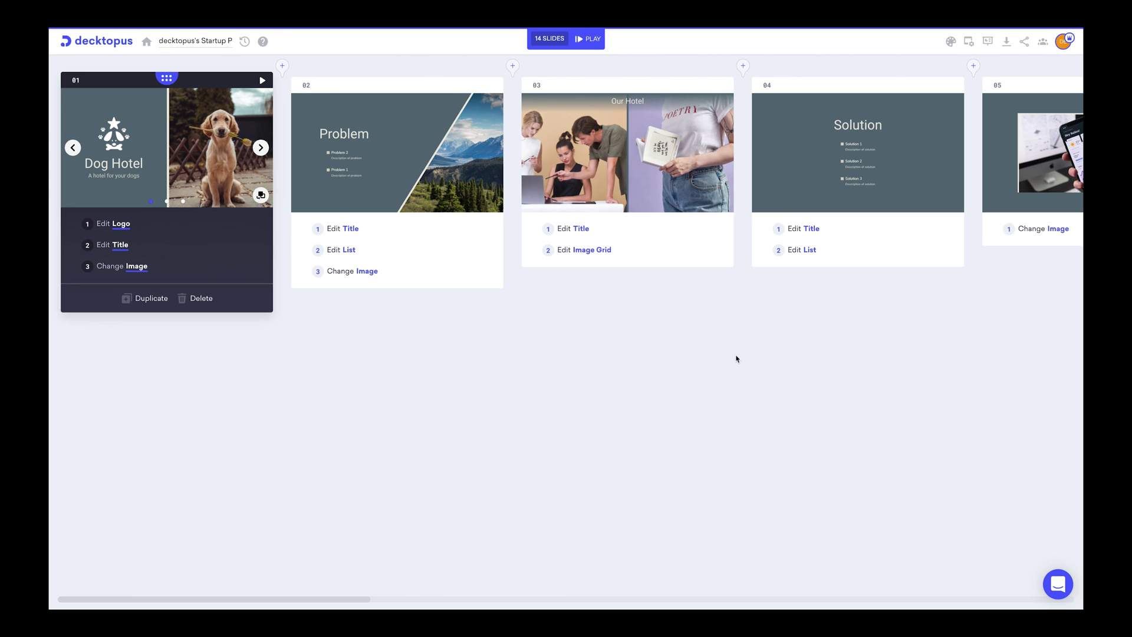
Play the slide show through to slide 6, Market Analysis, then exit the show
left_click(581, 41)
key("Right")
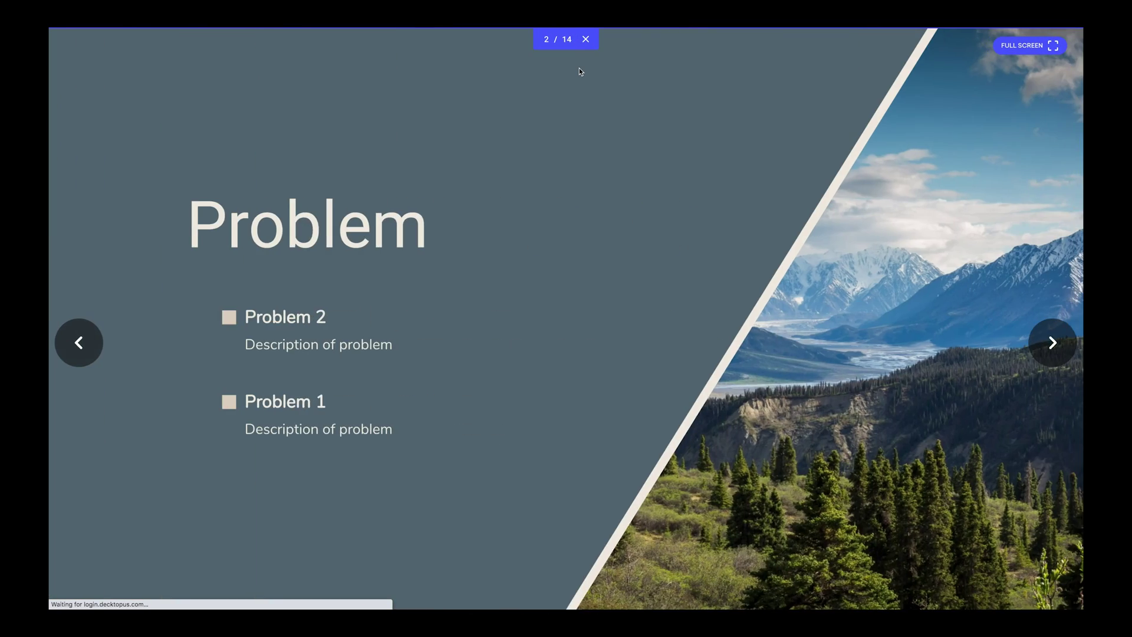
key("Right")
key("Right")
key("Right")
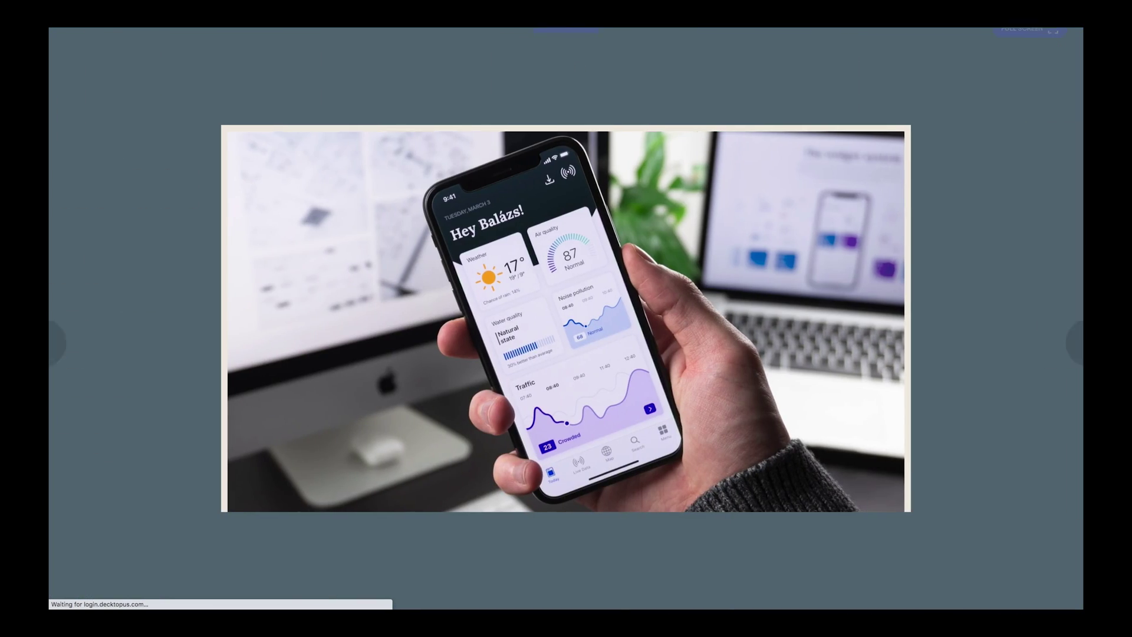
key("Right")
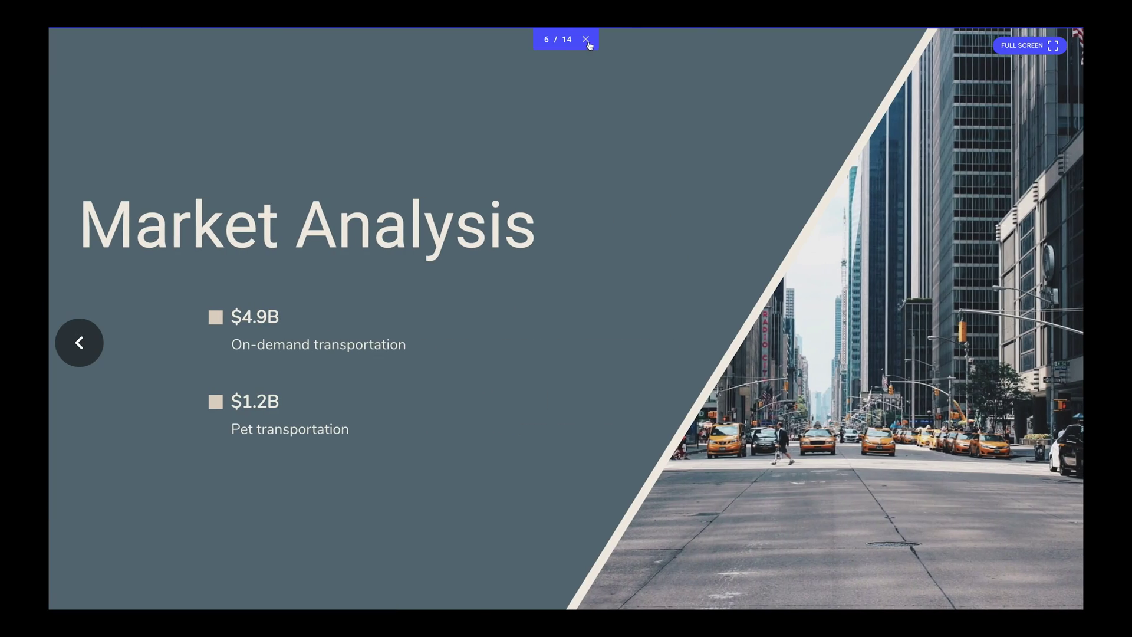
left_click(587, 41)
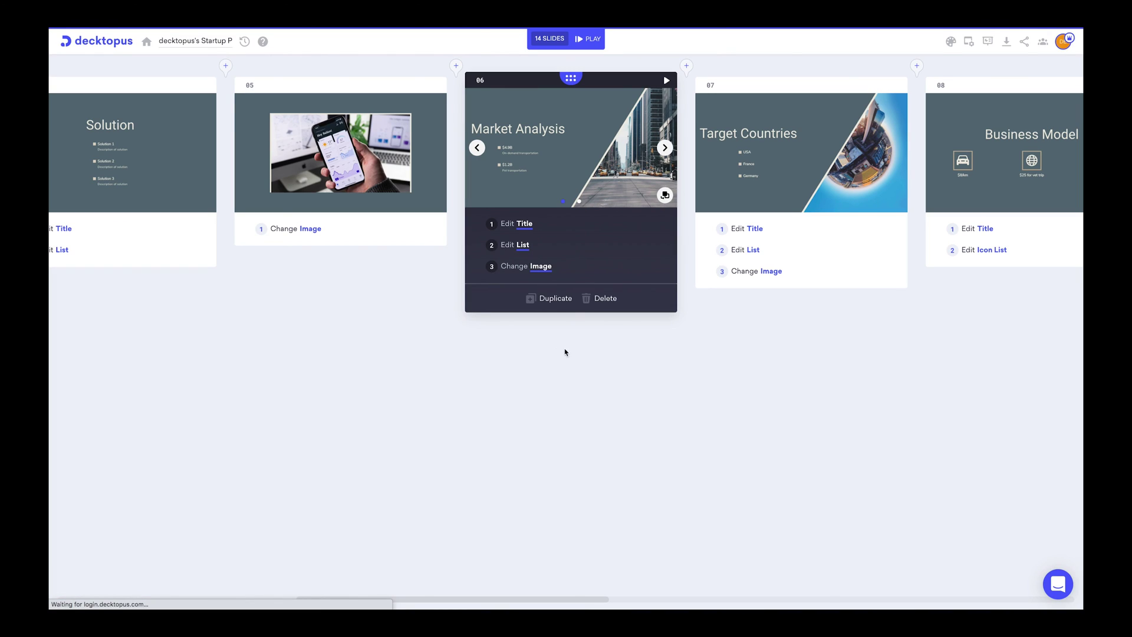